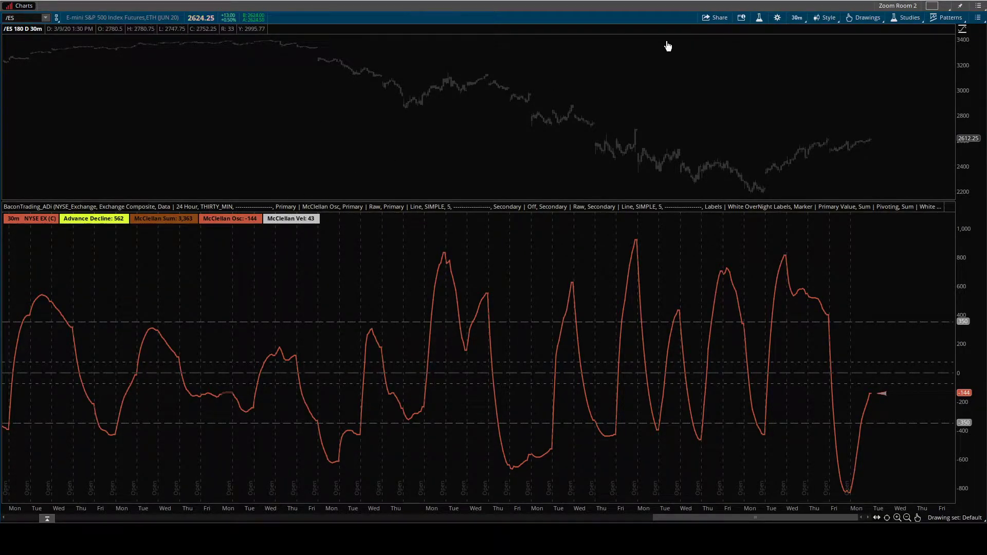
Open the settings of the BaconTrading_ADi study and bracket its stock group, collation and McClellan inputs with the pen.
click(759, 18)
drag(566, 146, 650, 43)
double_click(640, 109)
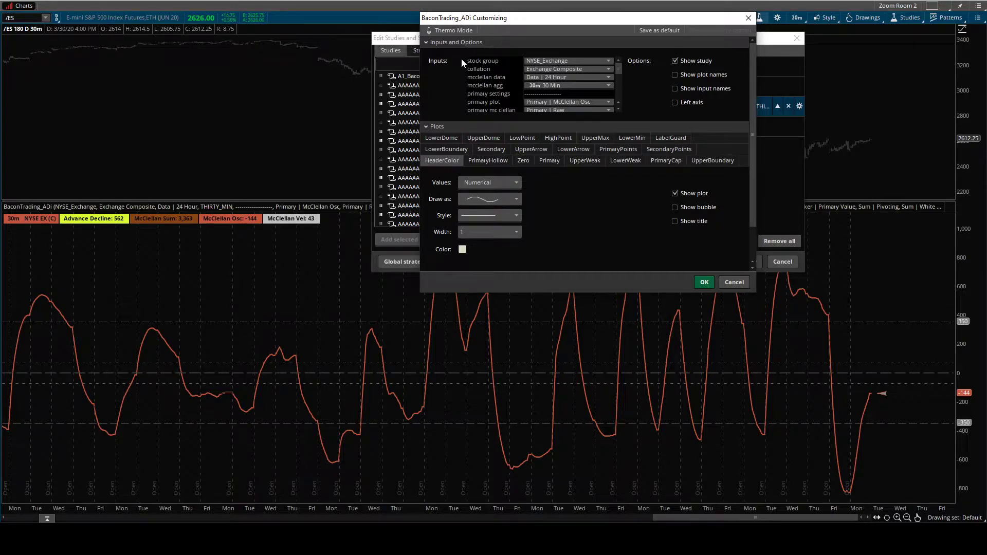
key(ctrl+shift+3)
mouse_move(473, 57)
mouse_down()
mouse_move(458, 61)
mouse_move(463, 95)
mouse_move(475, 96)
mouse_up()
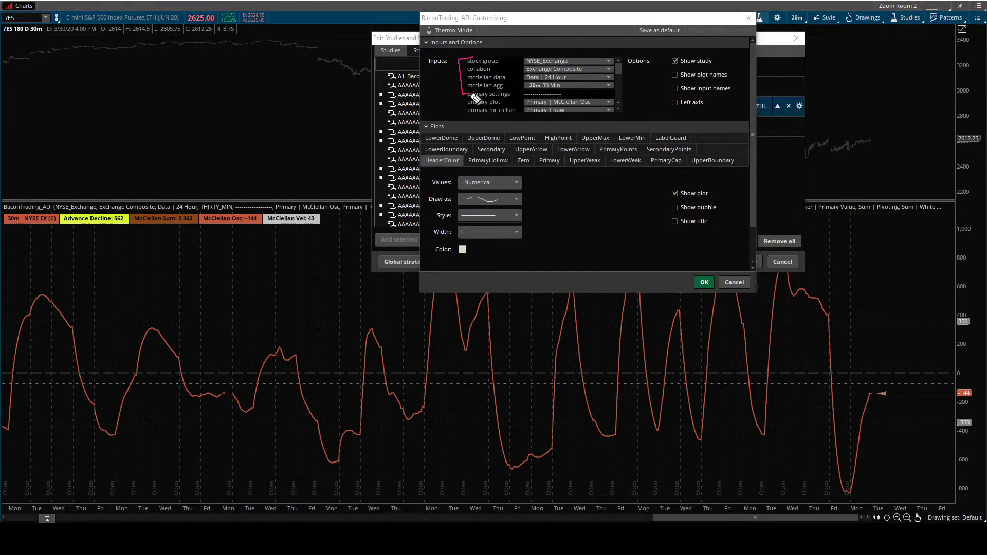
key(Escape)
Review the options offered for the study's stock group and collation inputs.
click(543, 62)
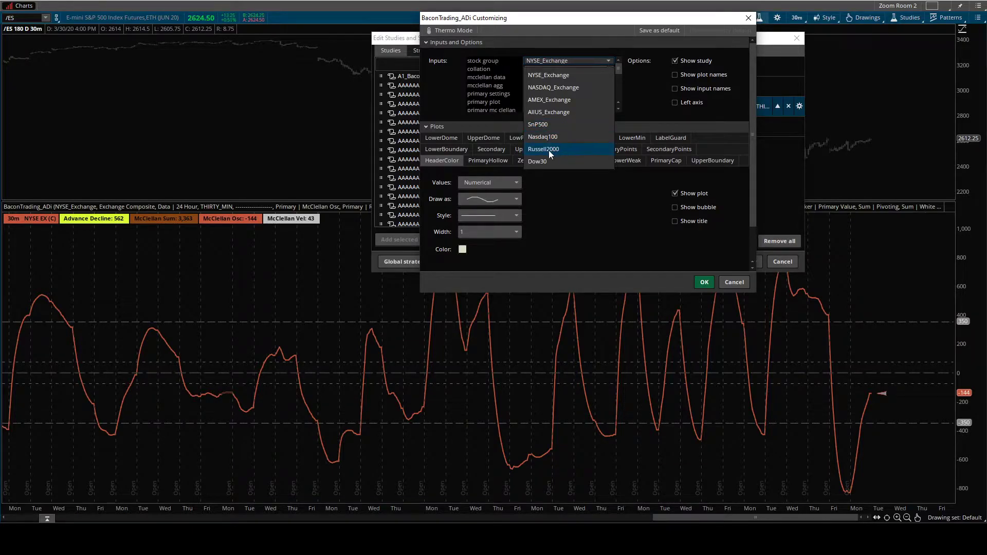
click(521, 122)
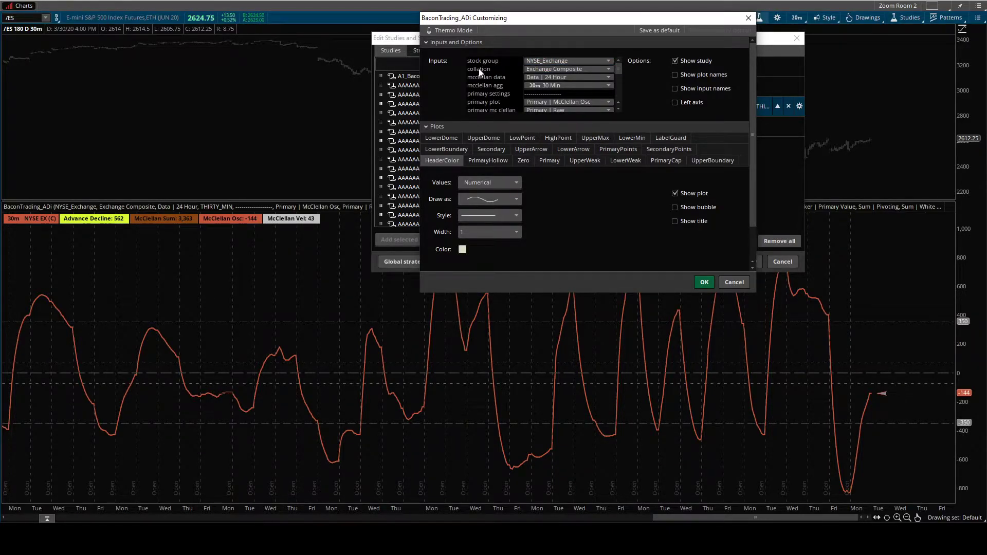
click(525, 67)
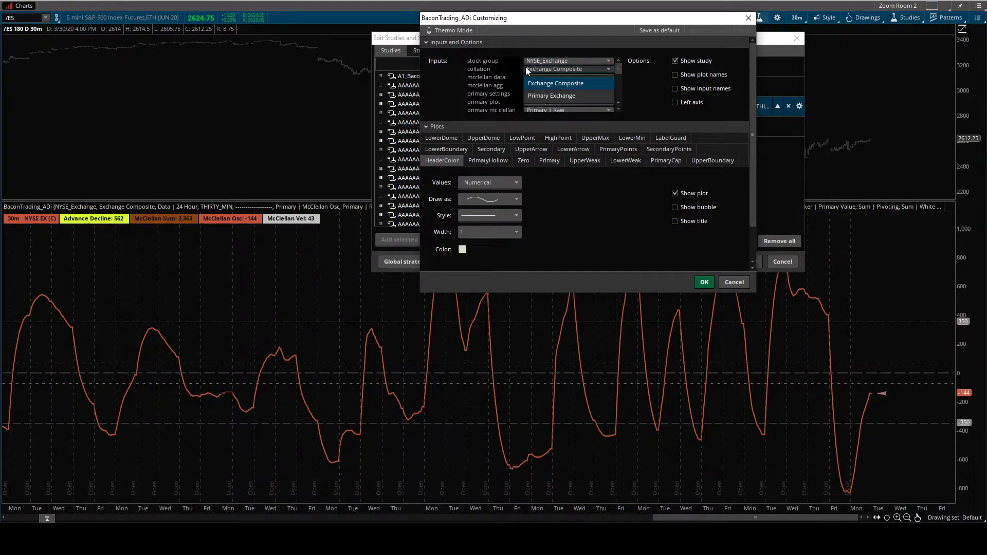
click(548, 83)
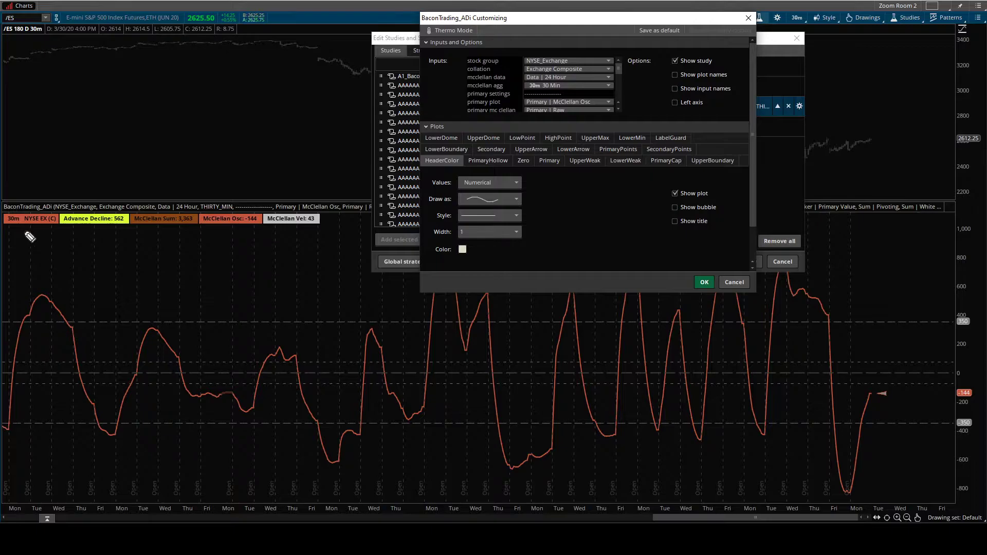
Underline the (C) in the NYSE EX label and the collation setting with the pen, and clear the marks.
drag(23, 223, 55, 224)
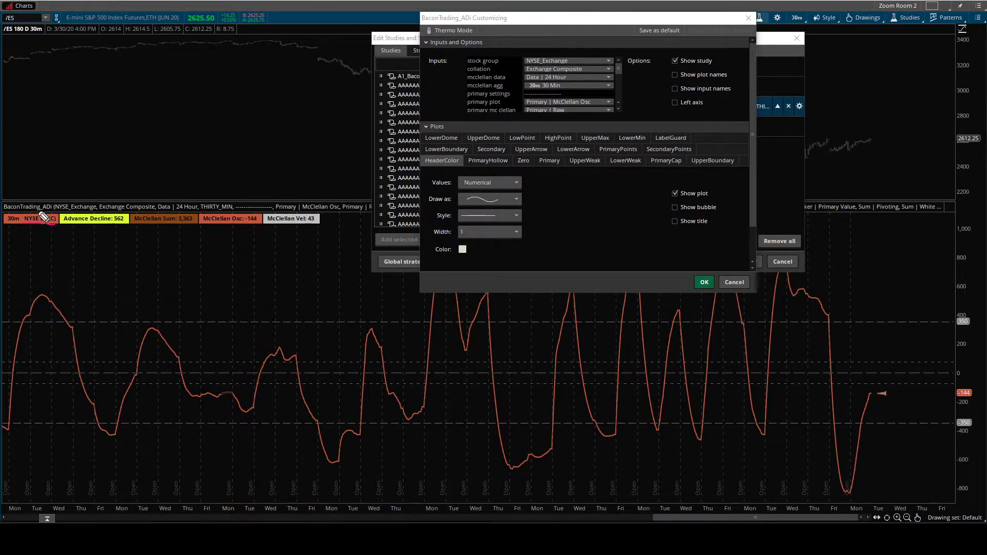
drag(521, 65, 584, 73)
mouse_move(87, 127)
mouse_down()
mouse_move(92, 146)
mouse_move(78, 151)
mouse_up()
mouse_move(79, 114)
mouse_down()
mouse_move(86, 154)
mouse_move(132, 138)
mouse_move(120, 121)
mouse_move(117, 137)
mouse_up()
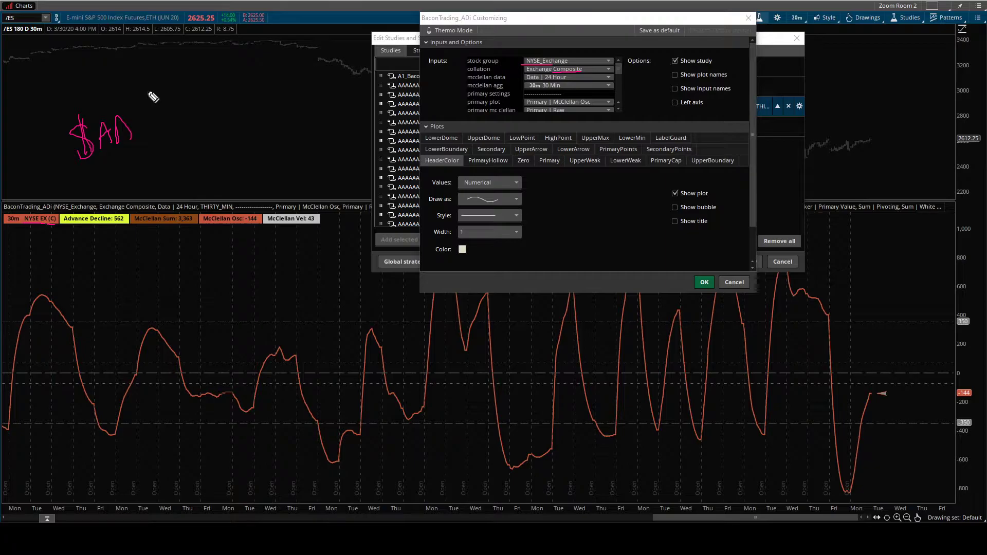
key(ctrl+shift+7)
Handwrite $ADD over the price chart, add and cross out a trailing C, underline the symbol, and clear the writing.
mouse_move(76, 128)
mouse_down()
mouse_move(90, 145)
mouse_move(87, 132)
mouse_up()
mouse_move(94, 120)
mouse_down()
mouse_move(101, 141)
mouse_move(42, 160)
mouse_up()
drag(42, 123, 64, 160)
drag(120, 101, 128, 122)
mouse_move(114, 98)
mouse_down()
mouse_move(141, 117)
mouse_move(130, 122)
mouse_move(145, 121)
mouse_up()
click(131, 128)
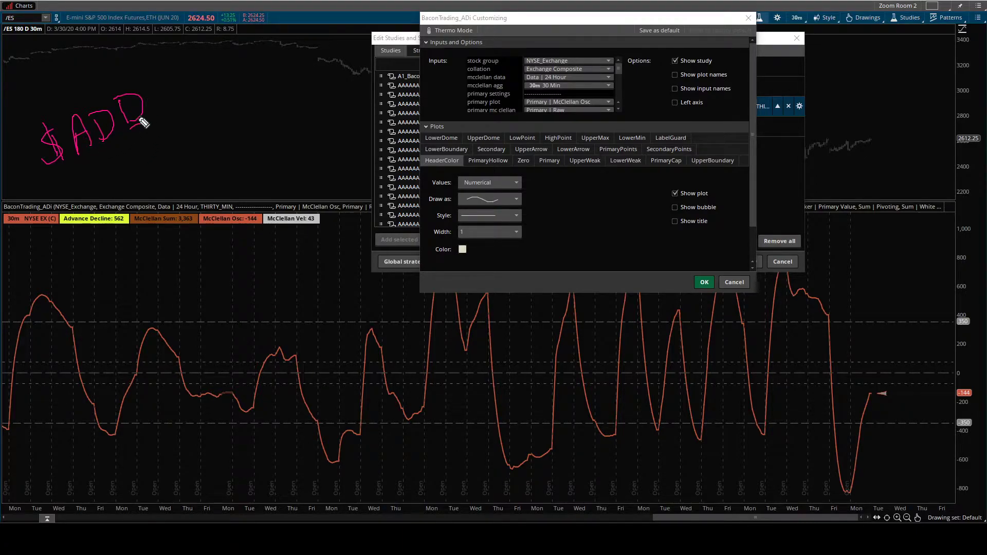
drag(162, 80, 189, 104)
drag(60, 207, 68, 187)
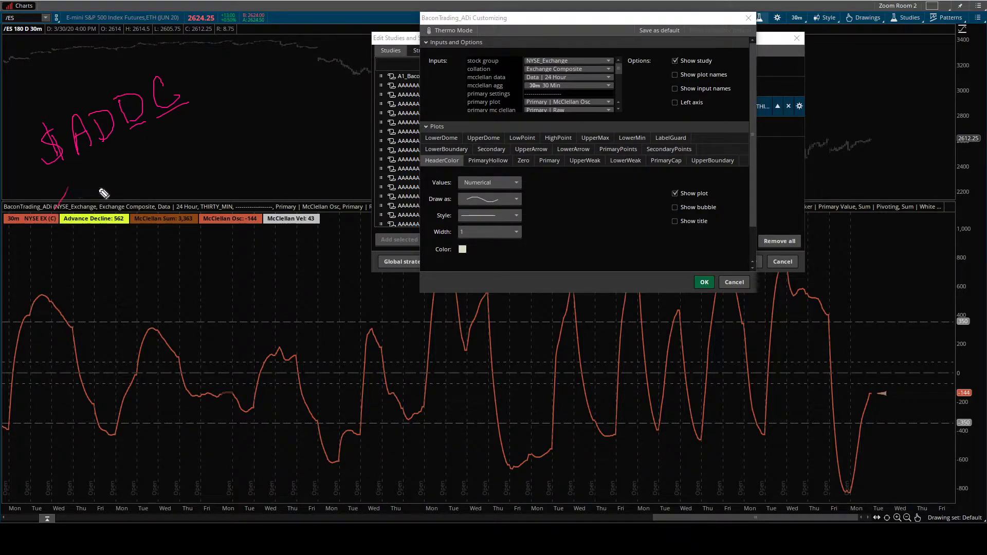
mouse_move(159, 85)
mouse_down()
mouse_move(154, 97)
mouse_move(182, 113)
mouse_up()
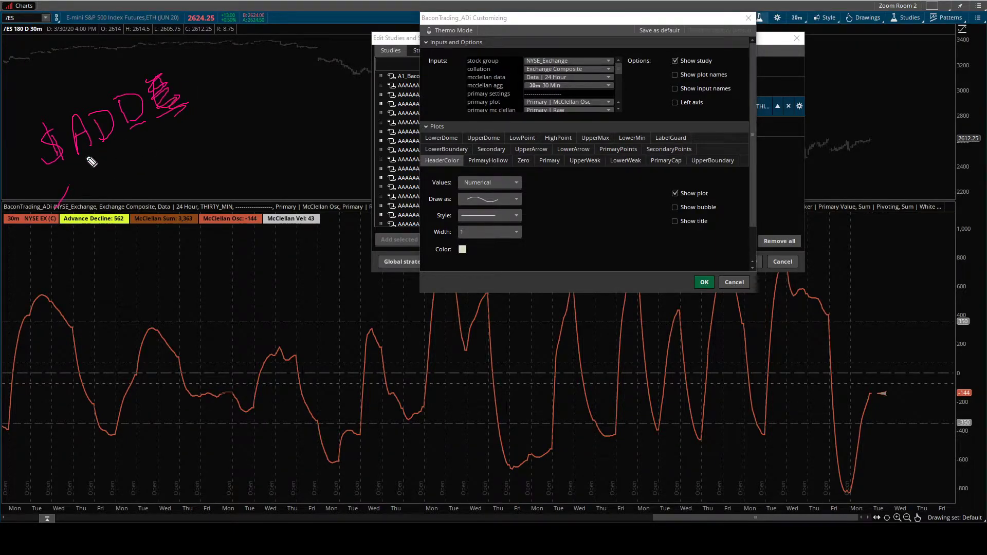
drag(85, 157, 155, 123)
key(Escape)
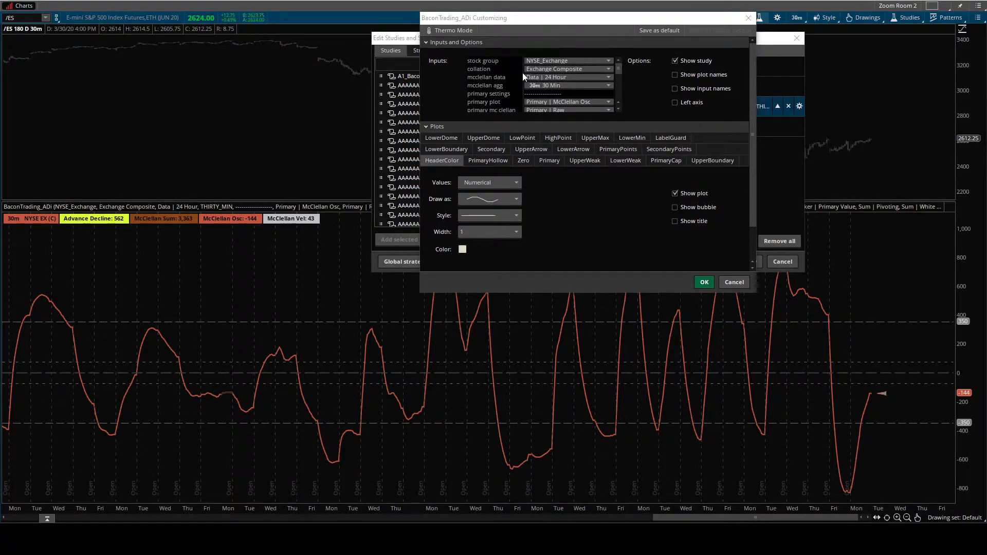
Revisit the collation options and bracket the primary inputs and the lower chart's value axis with the pen.
click(544, 70)
click(541, 85)
scroll(617, 110, down, 2)
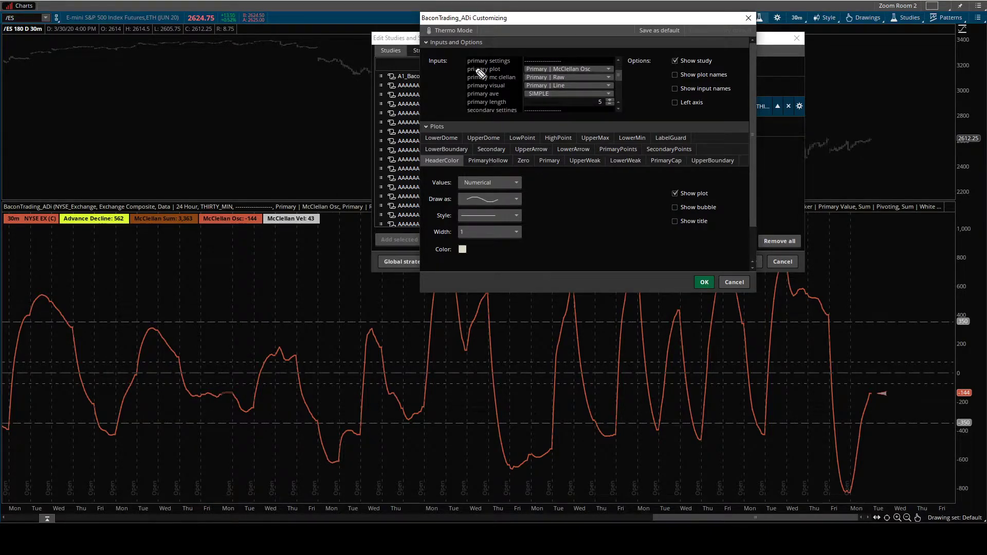
mouse_move(473, 66)
mouse_down()
mouse_move(458, 78)
mouse_move(461, 105)
mouse_move(472, 107)
mouse_up()
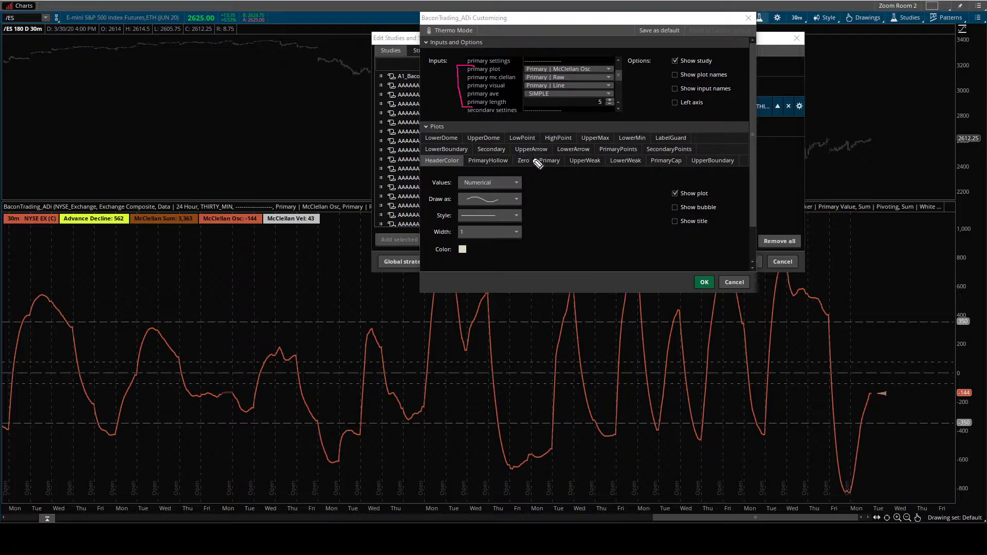
mouse_move(951, 226)
mouse_down()
mouse_move(972, 228)
mouse_move(966, 503)
mouse_up()
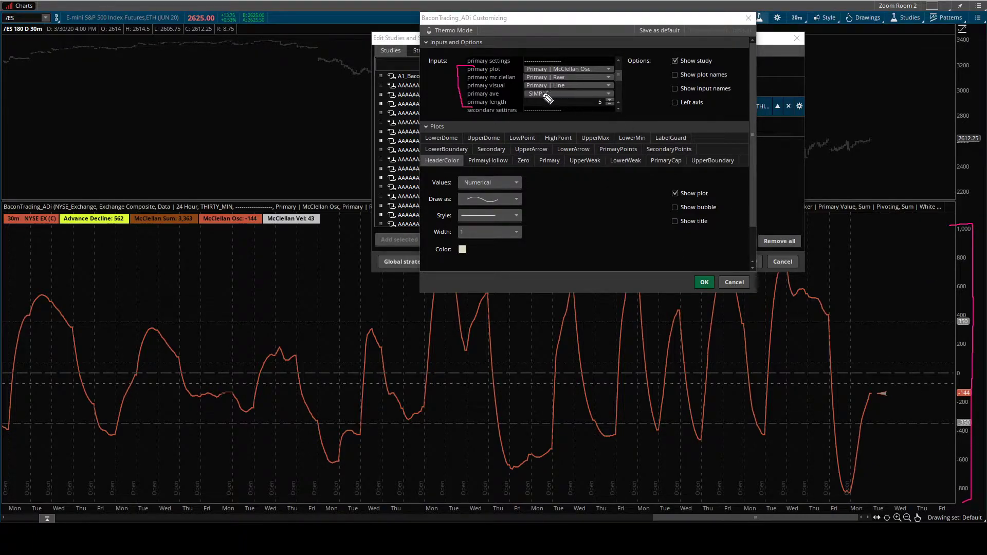
Compare the study's primary settings with its secondary plot, visual and average settings.
click(619, 109)
click(619, 109)
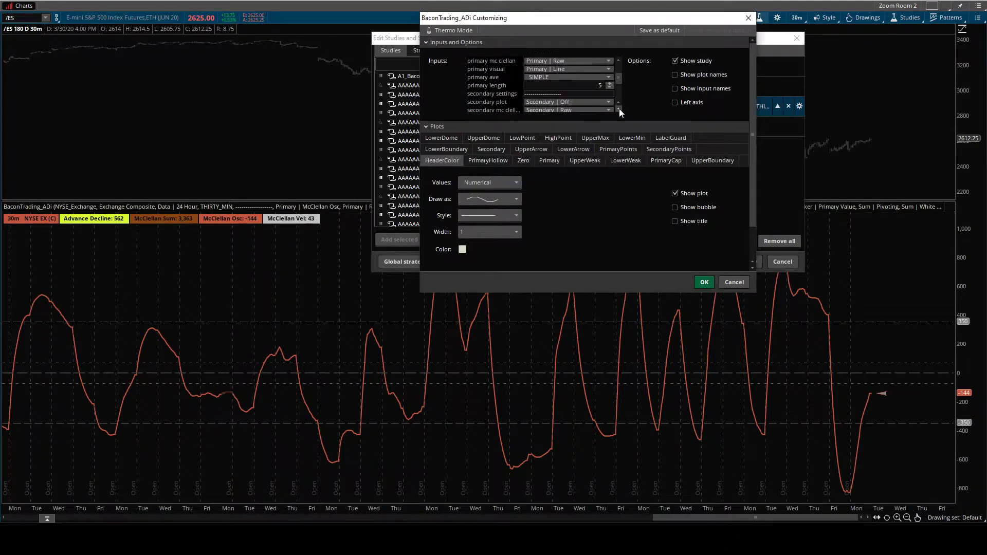
click(619, 109)
click(619, 109)
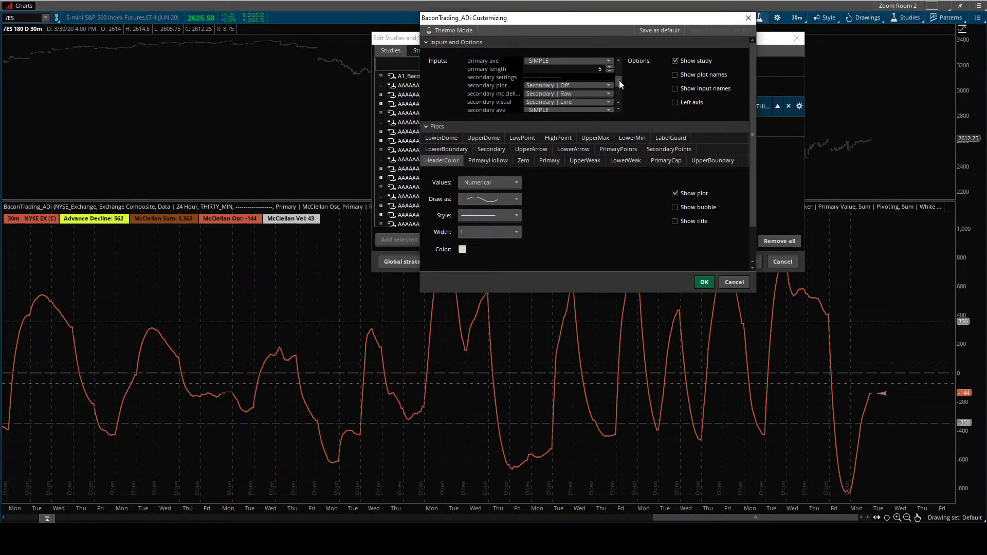
drag(619, 80, 620, 73)
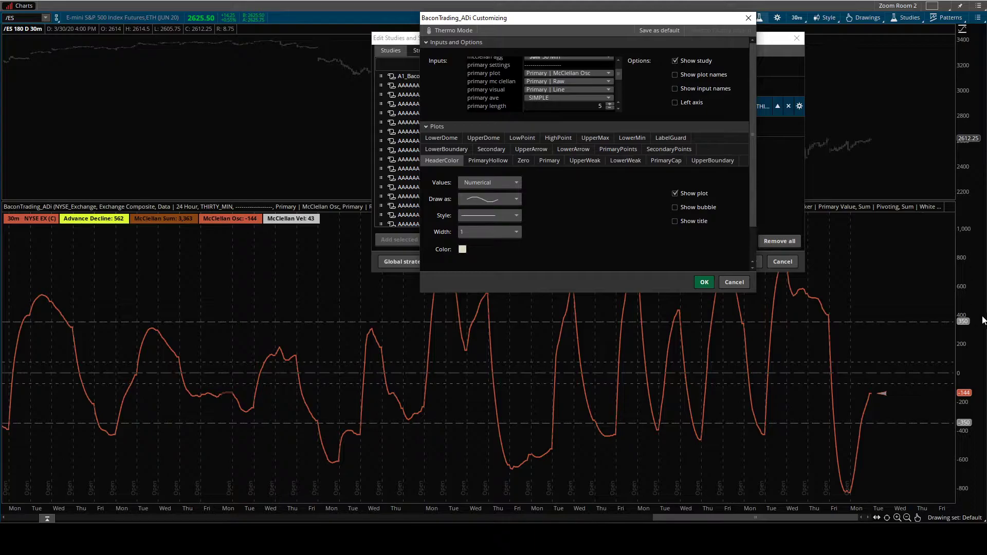
click(619, 109)
click(619, 109)
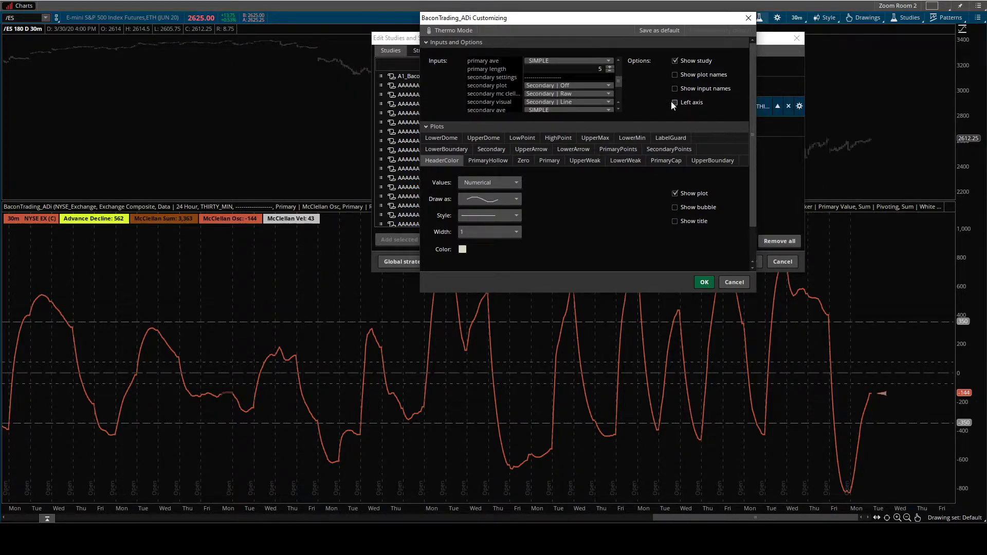
Review the options for the labels and triangle marker inputs in the visual settings.
scroll(619, 92, down, 3)
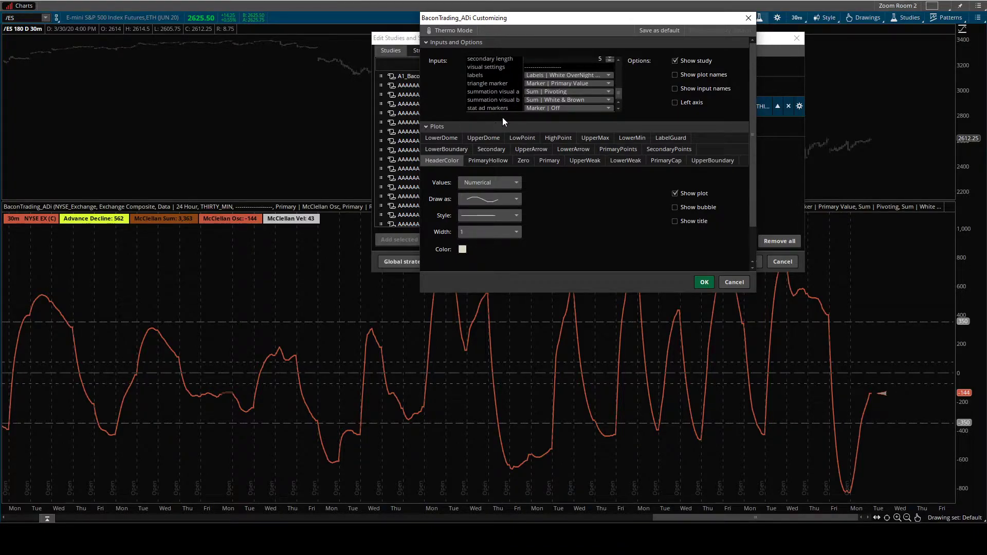
click(540, 75)
click(540, 75)
click(540, 75)
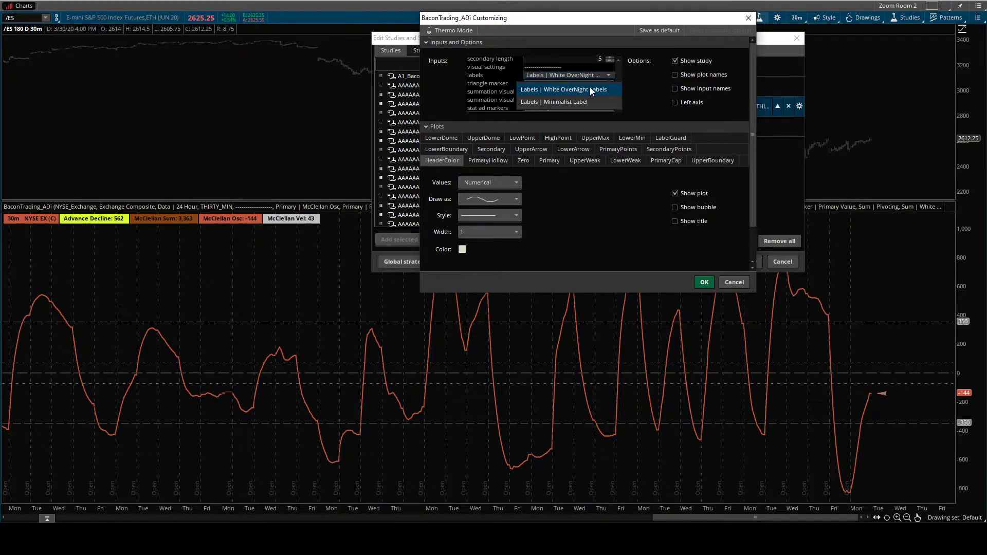
click(523, 90)
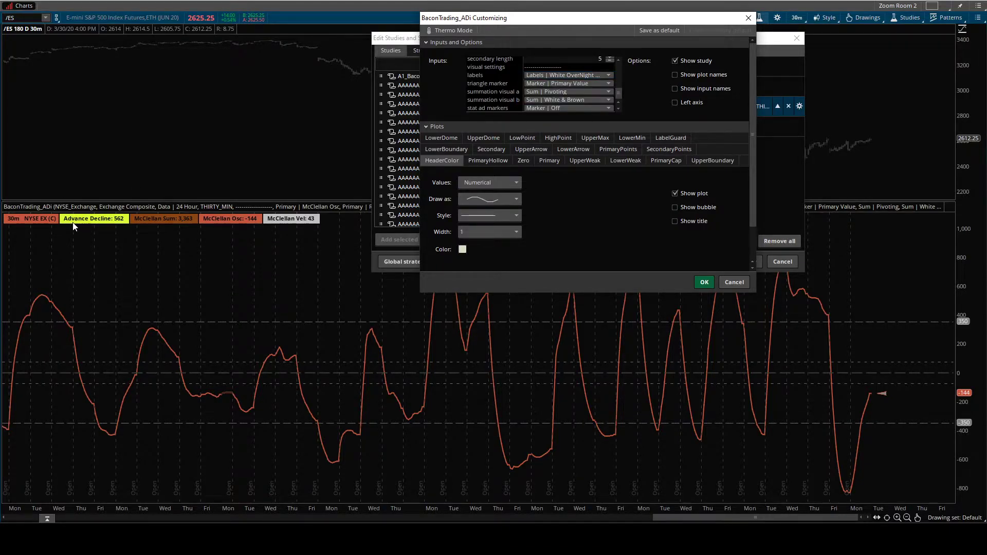
click(544, 83)
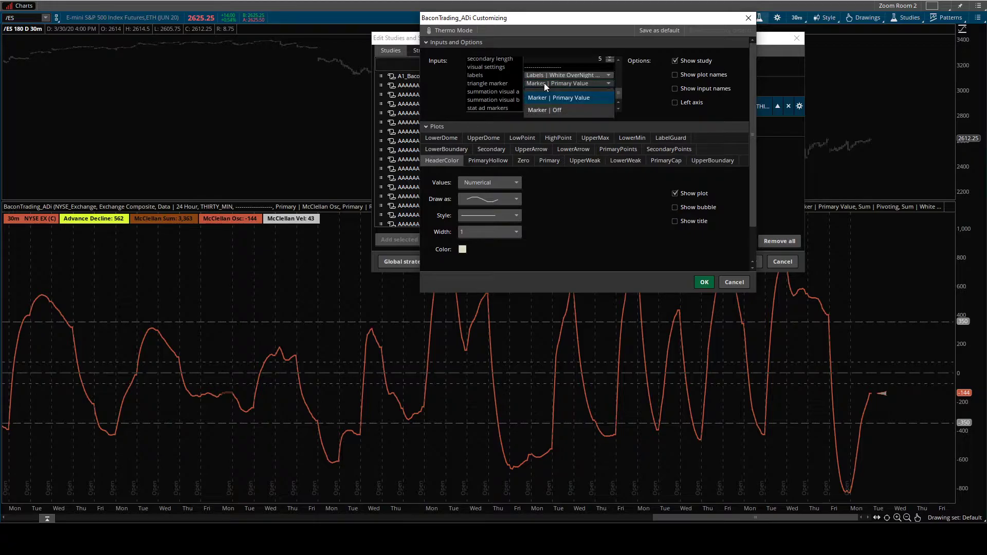
click(544, 83)
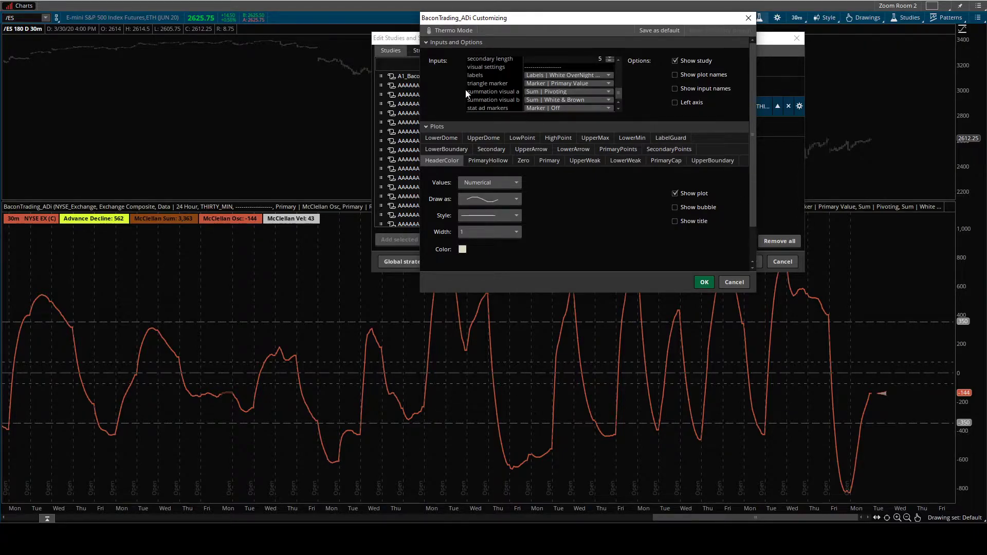
Review the summation visual a, summation visual b and stat ad markers options, and close the study settings and studies list.
click(536, 92)
click(535, 92)
click(539, 93)
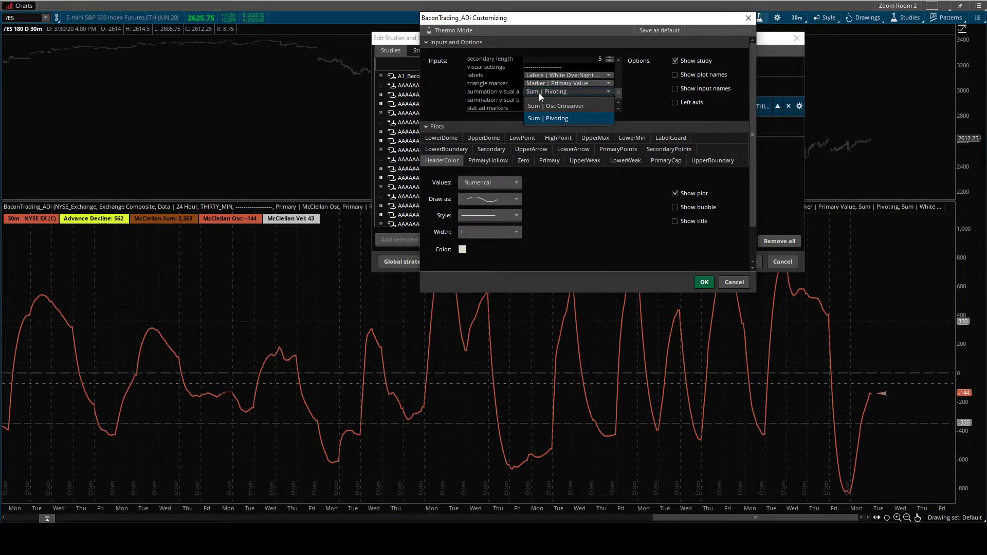
click(539, 92)
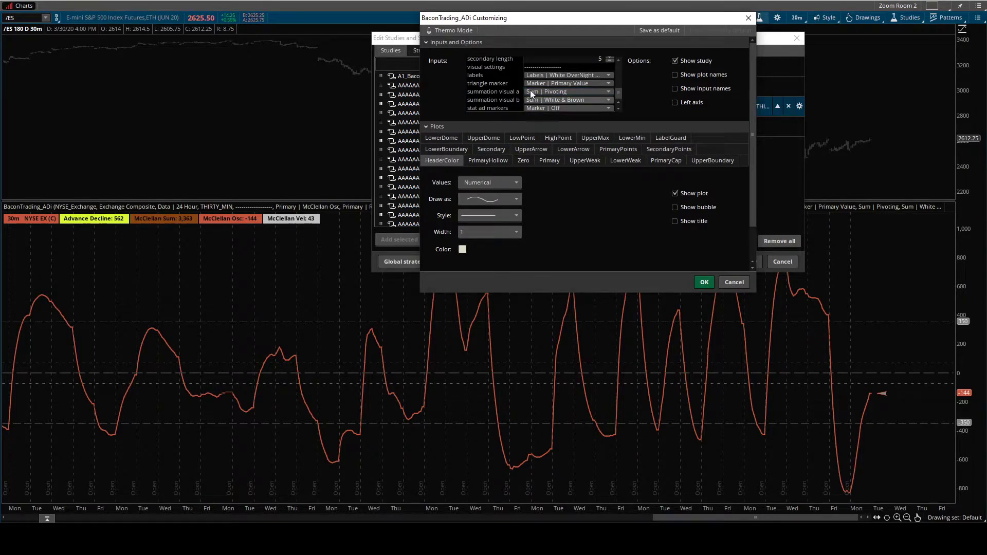
click(535, 100)
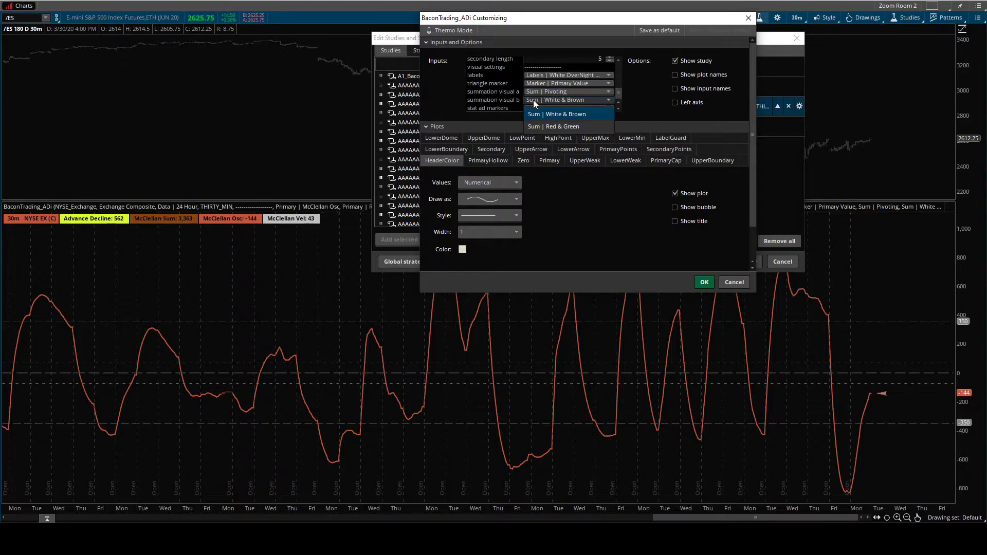
click(533, 98)
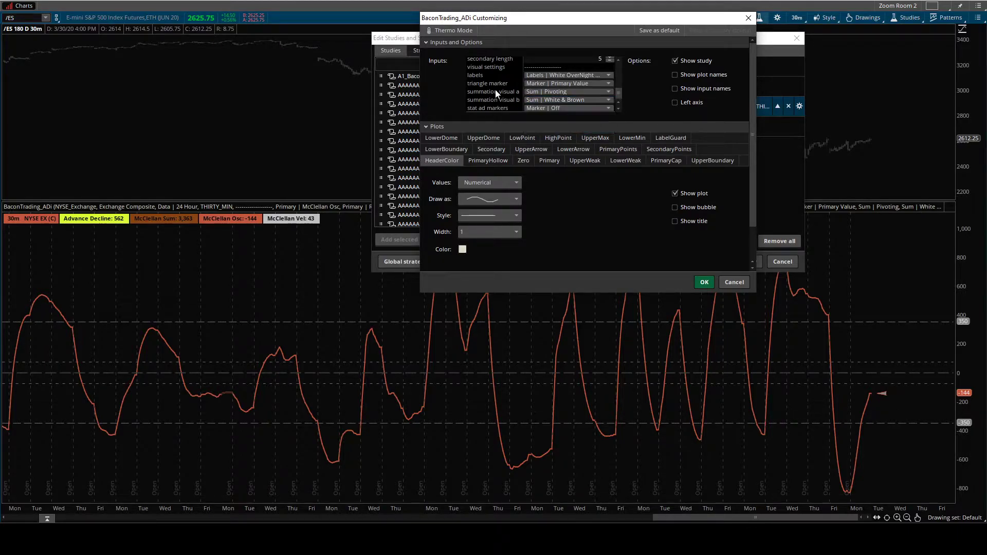
click(541, 109)
click(541, 109)
click(704, 282)
click(782, 262)
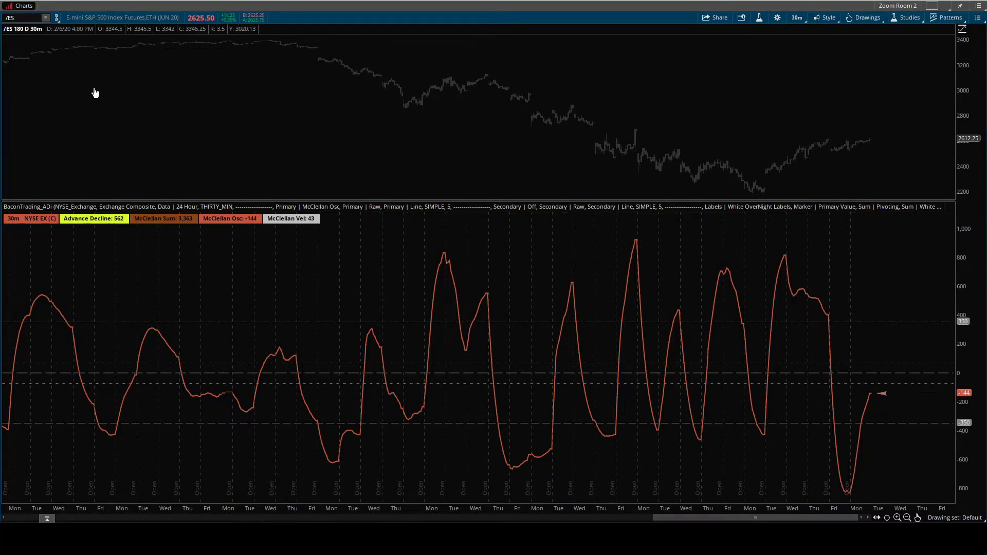
Circle the 30m timeframe in the price chart header and in the study's label on the 30-minute chart.
key(F9)
mouse_move(47, 26)
mouse_down()
mouse_move(35, 41)
mouse_move(48, 26)
mouse_up()
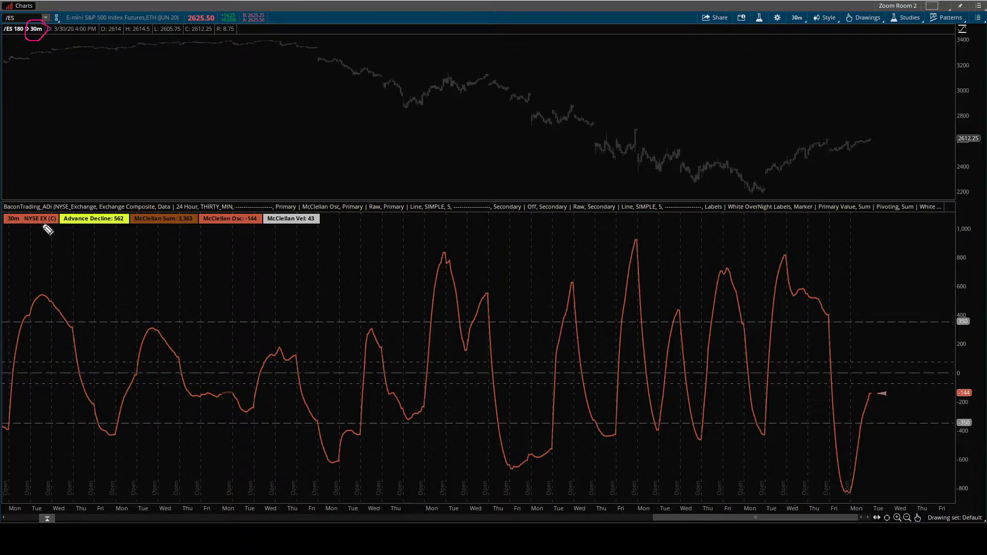
mouse_move(21, 212)
mouse_down()
mouse_move(19, 224)
mouse_move(23, 210)
mouse_up()
key(Escape)
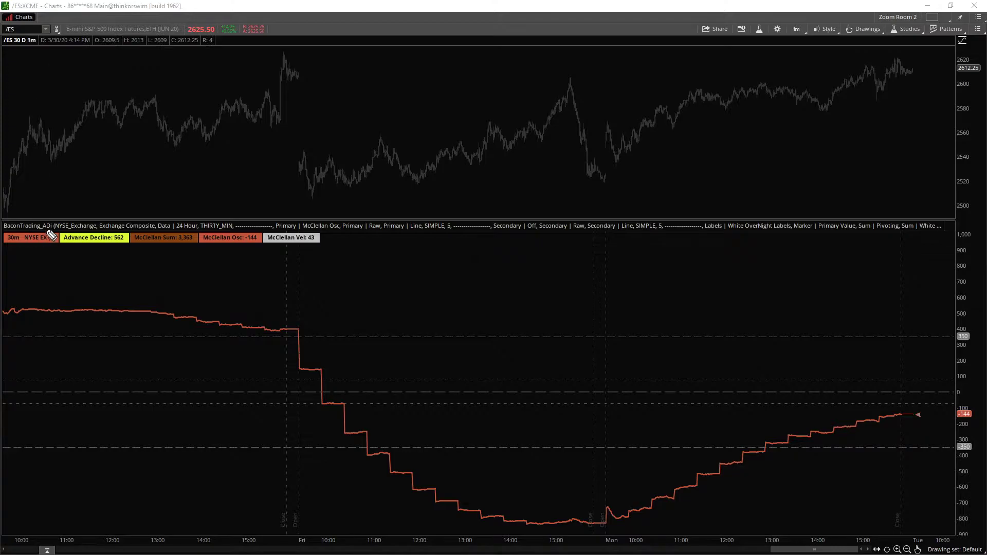
On the 1-minute chart, mark the study's 30m label, the McClellan Osc and Vel values, the 1m timeframe and the stepped curve.
drag(8, 235, 21, 235)
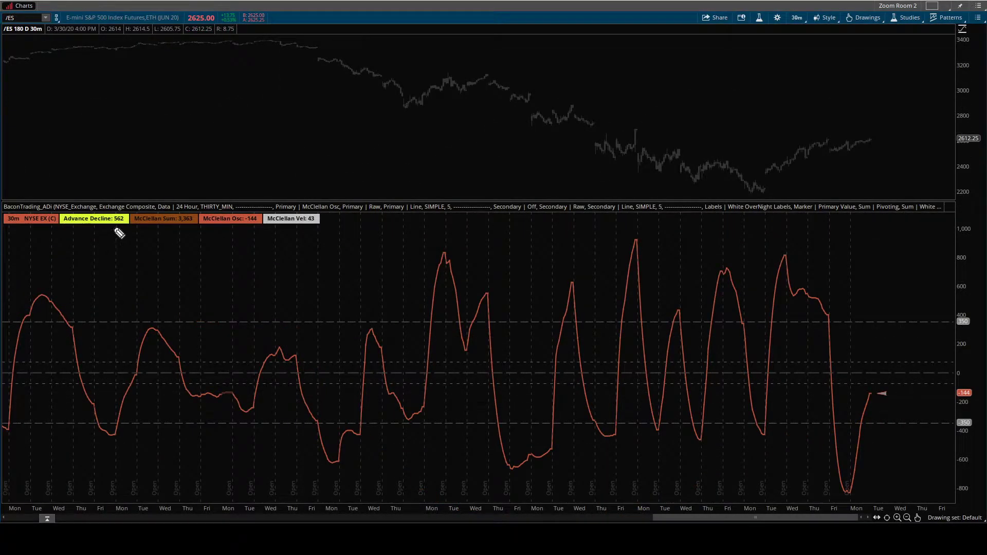
drag(308, 236, 327, 235)
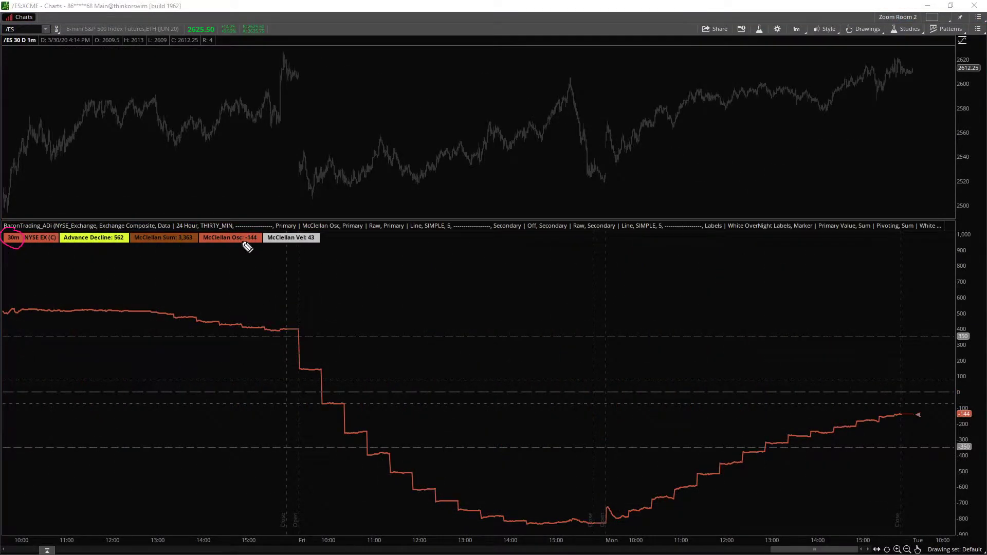
drag(244, 245, 320, 247)
drag(27, 40, 45, 41)
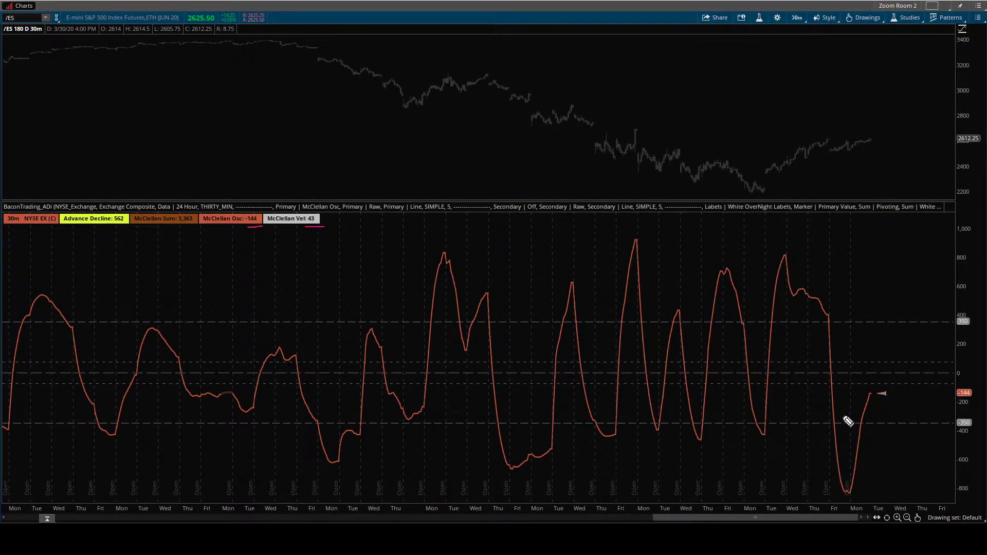
mouse_move(823, 413)
mouse_down()
mouse_move(844, 482)
mouse_move(877, 452)
mouse_up()
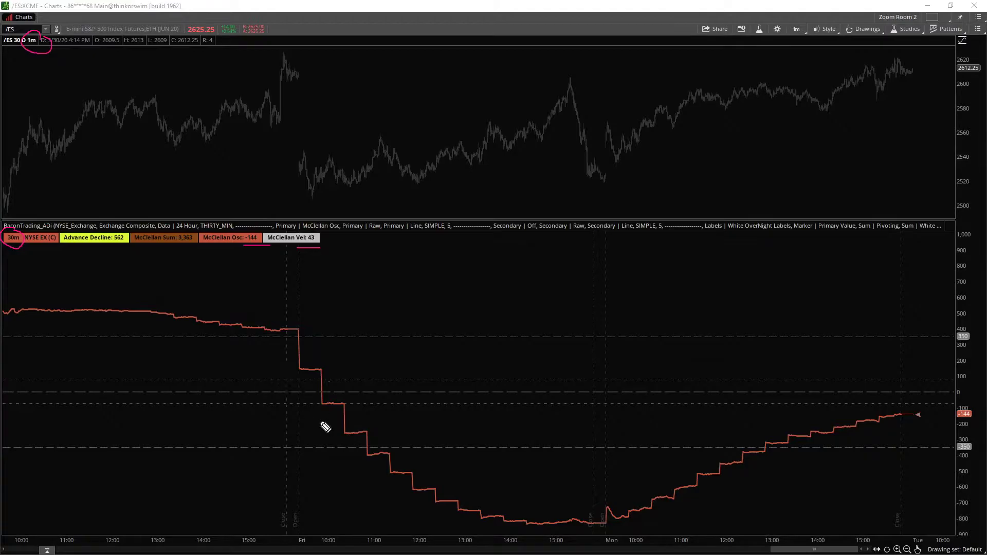
mouse_move(264, 368)
mouse_down()
mouse_move(643, 520)
mouse_move(753, 466)
mouse_up()
key(e)
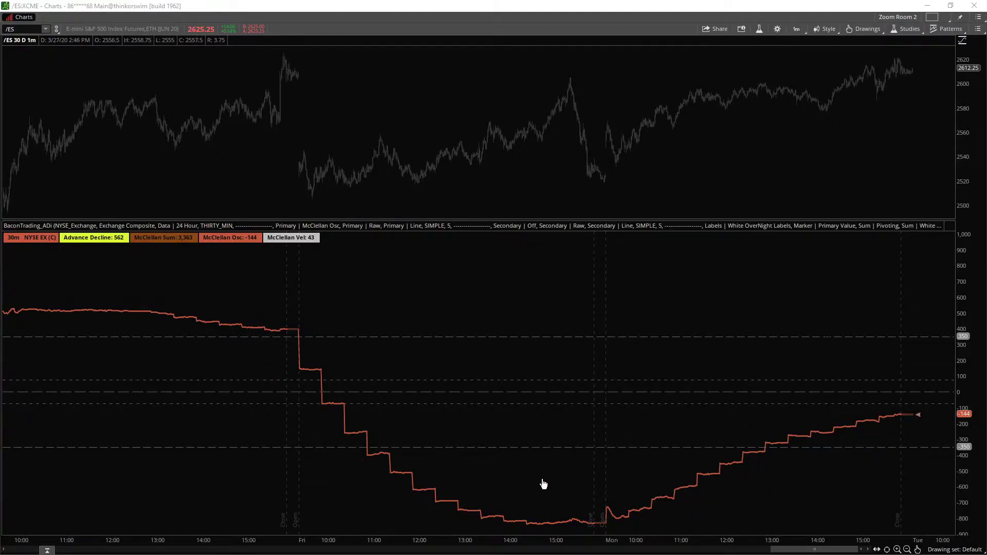
Mark the successive 30-minute steps on Thursday's rising section of the McClellan Osc curve, and clear the marks.
drag(862, 540, 329, 519)
drag(787, 542, 463, 533)
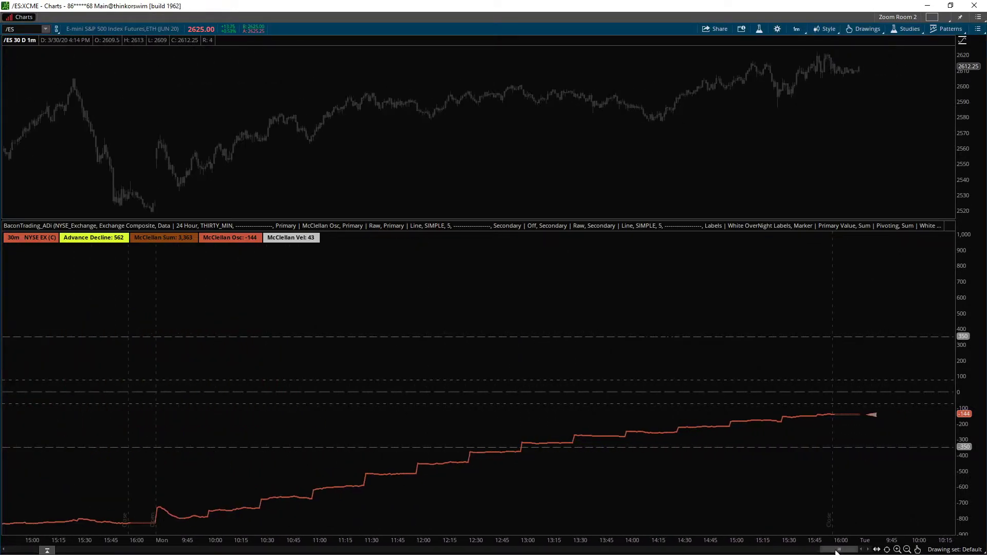
drag(836, 551, 665, 538)
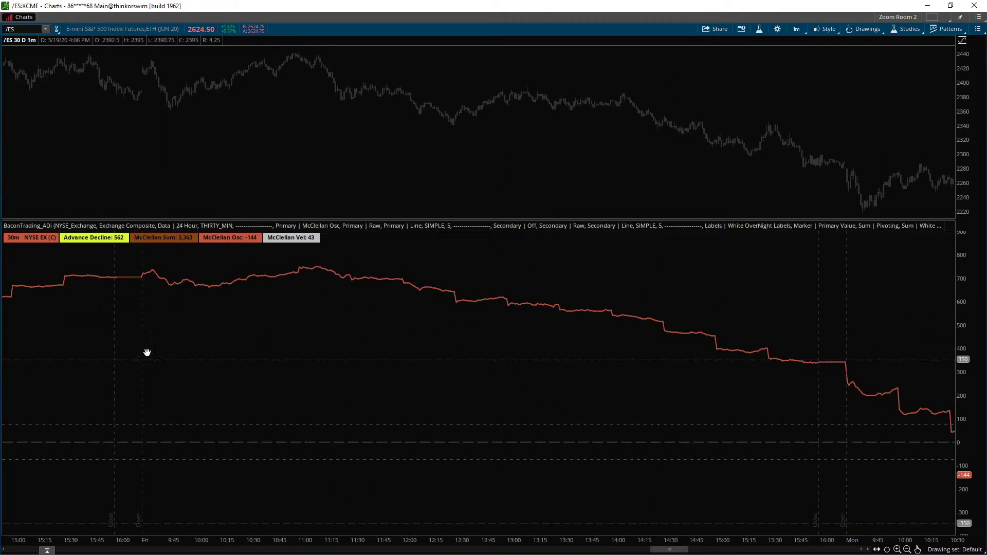
drag(147, 353, 672, 342)
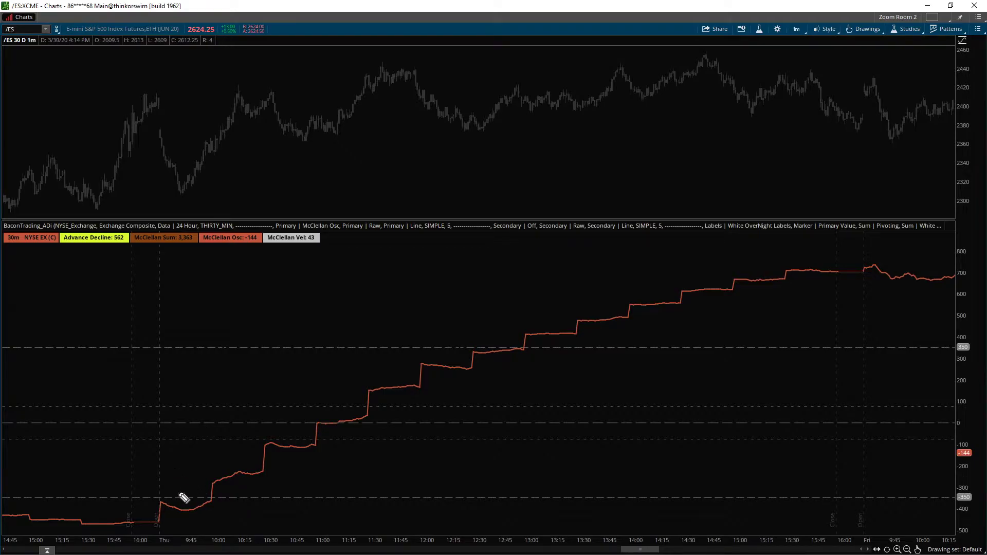
mouse_move(186, 500)
mouse_down()
mouse_move(174, 471)
mouse_move(212, 453)
mouse_up()
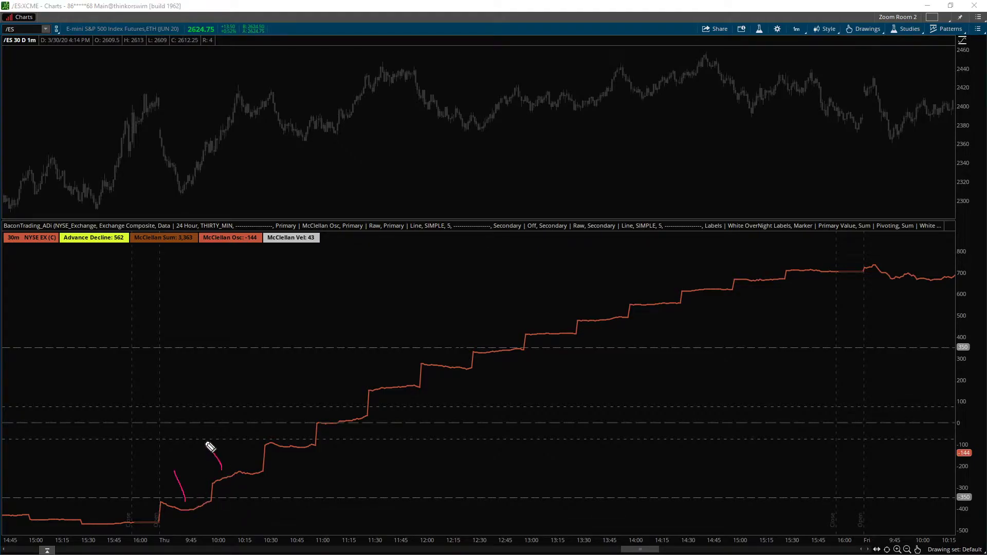
drag(291, 438, 278, 413)
drag(337, 411, 323, 381)
drag(339, 431, 371, 423)
key(Escape)
drag(226, 542, 781, 541)
drag(628, 551, 849, 532)
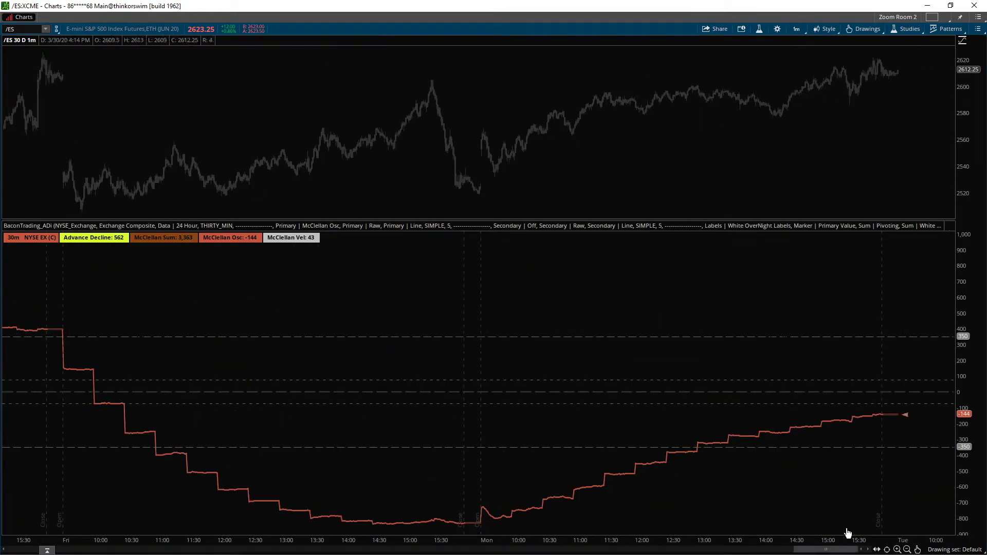
click(759, 28)
click(688, 388)
Write "MTF (P)" above Friday's drop, draw an arrow from the study's 30m label into the price chart, and clear the annotations.
drag(281, 541, 481, 541)
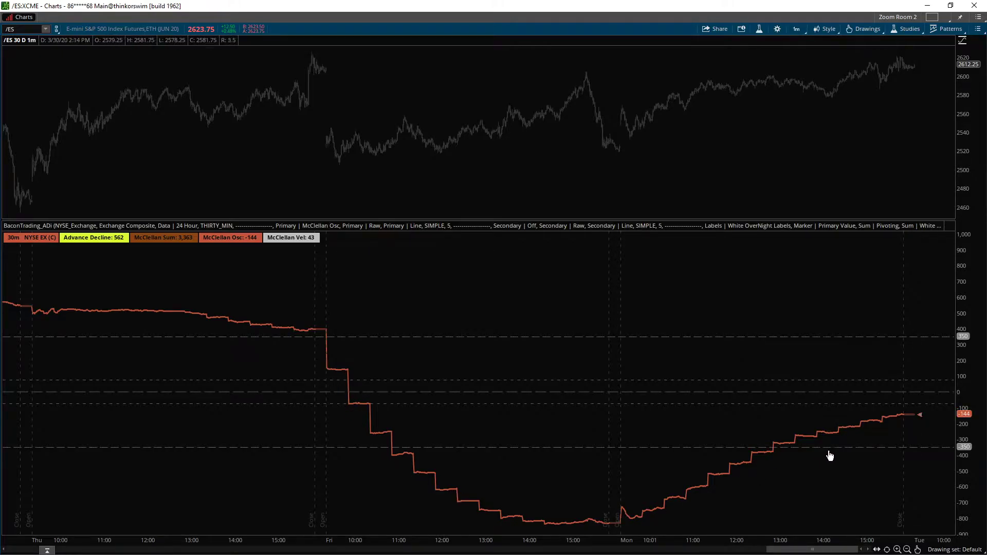
drag(177, 540, 99, 534)
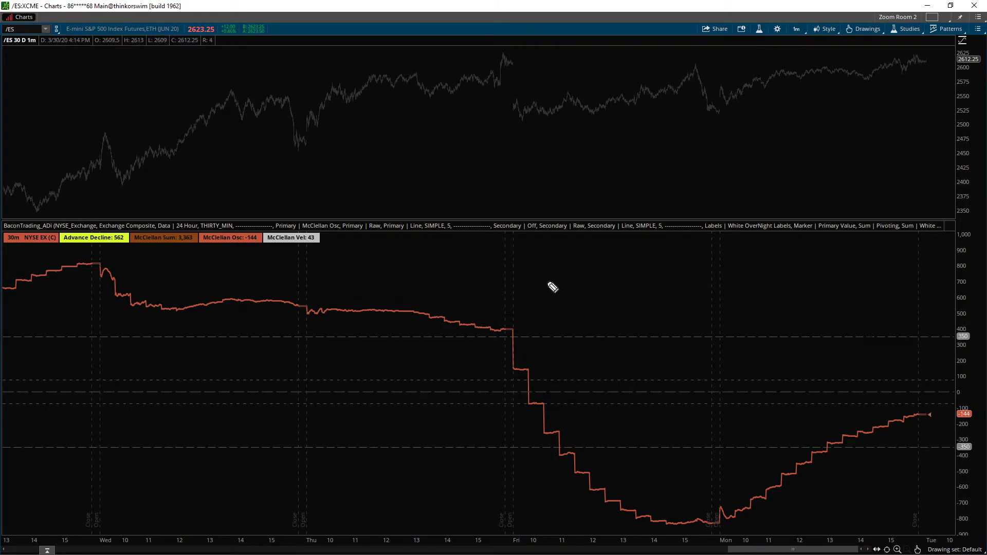
mouse_move(548, 296)
mouse_down()
mouse_move(555, 321)
mouse_move(607, 261)
mouse_move(609, 275)
mouse_up()
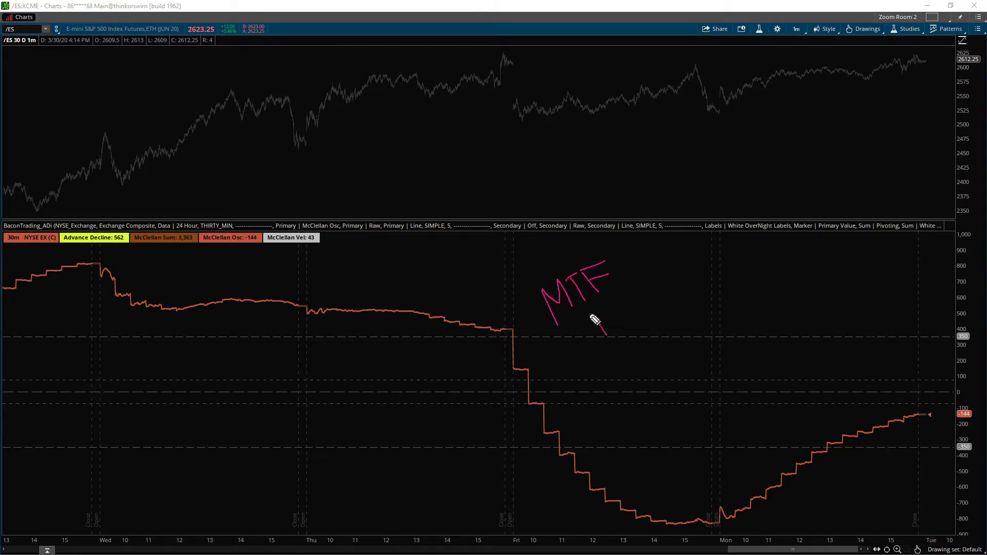
mouse_move(595, 319)
mouse_down()
mouse_move(586, 337)
mouse_move(619, 336)
mouse_up()
mouse_move(16, 233)
mouse_down()
mouse_move(19, 148)
mouse_move(79, 170)
mouse_move(85, 160)
mouse_up()
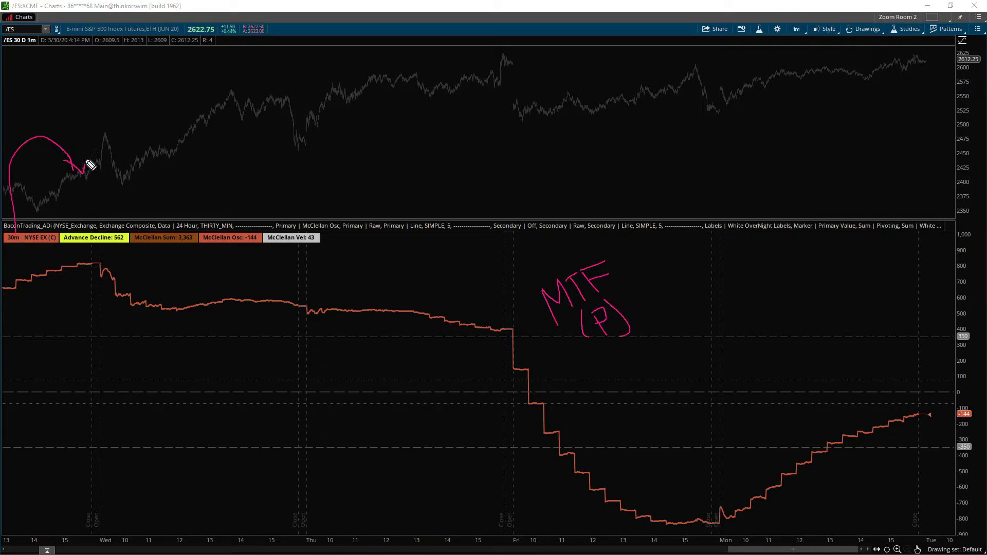
key(Escape)
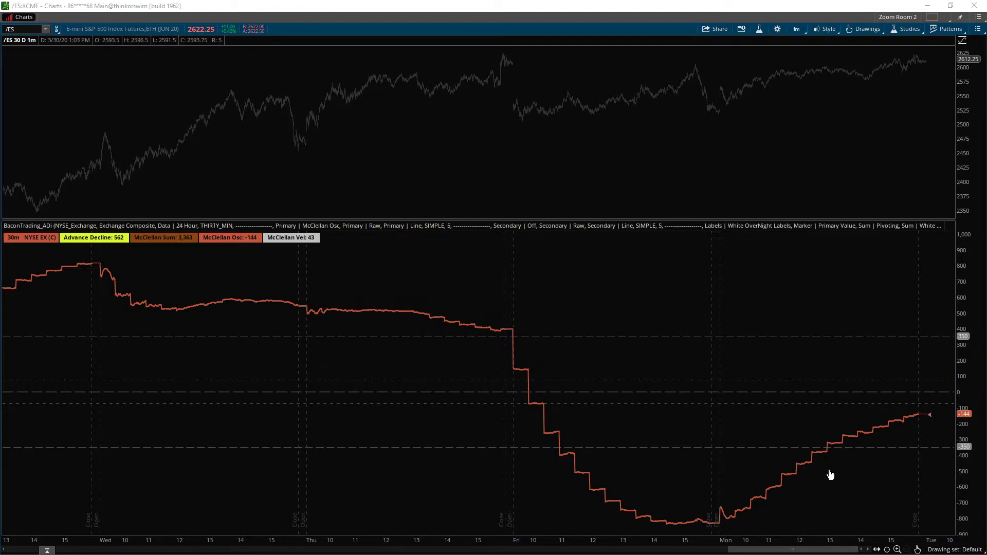
Open the BaconTrading_ADi study settings and mark several steps on the falling part of the curve.
click(758, 29)
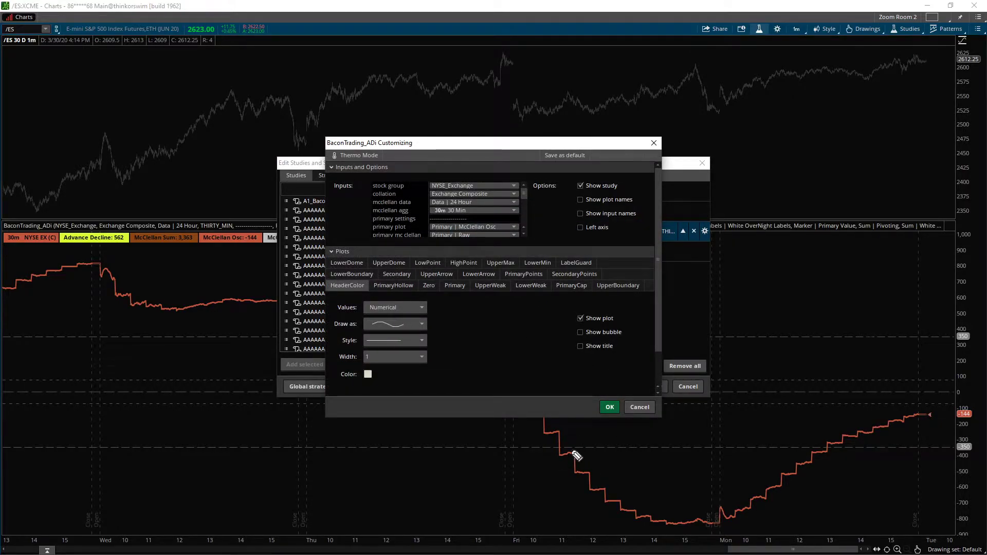
mouse_move(576, 458)
mouse_down()
mouse_move(583, 453)
mouse_move(571, 436)
mouse_up()
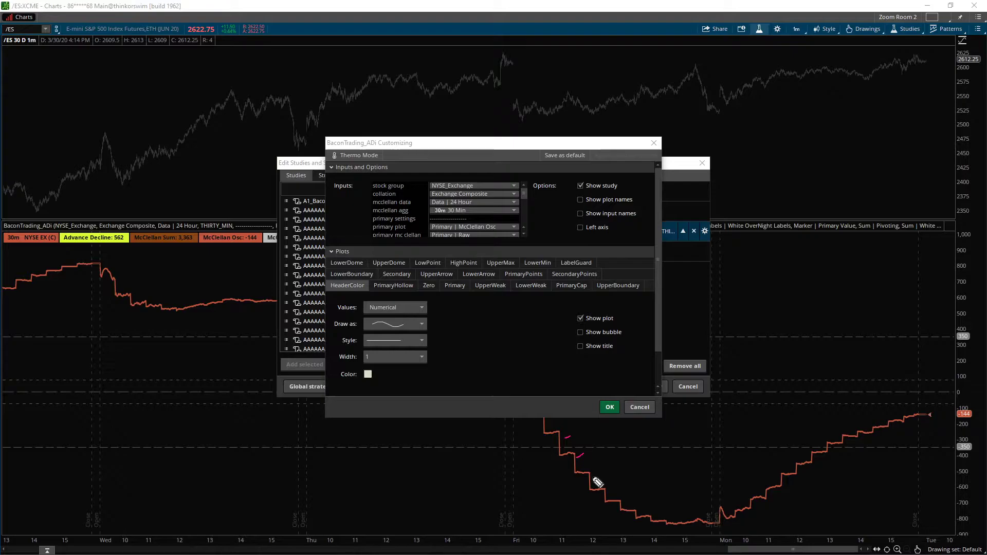
drag(591, 477, 601, 474)
Keep the primary plot on McClellan Osc, set the primary McClellan input to Smooth, and apply the study settings.
scroll(524, 235, down, 2)
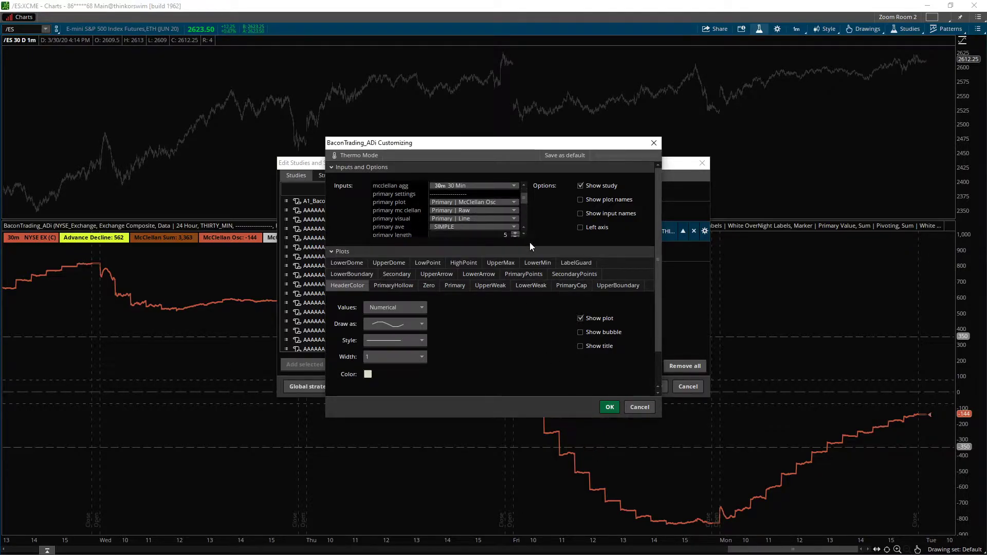
click(453, 203)
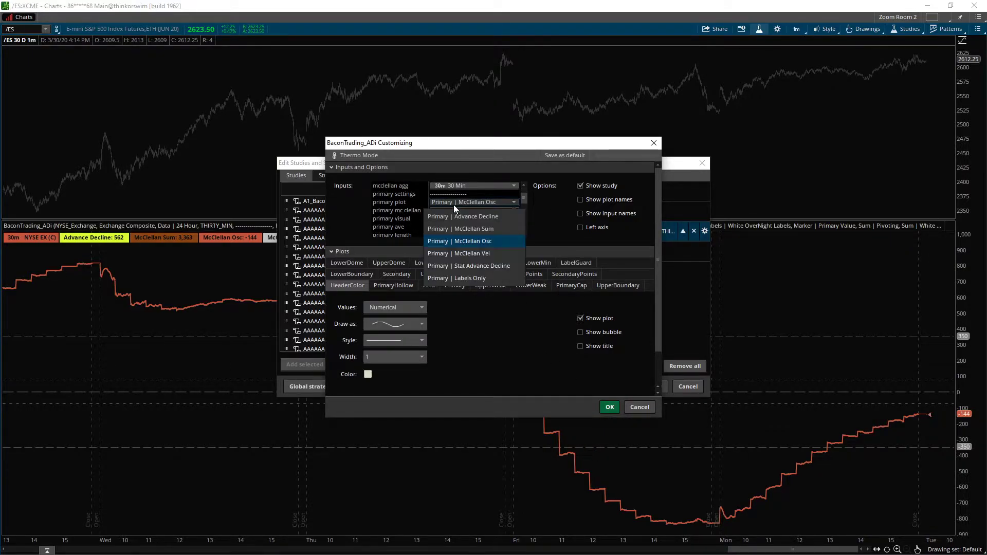
click(477, 242)
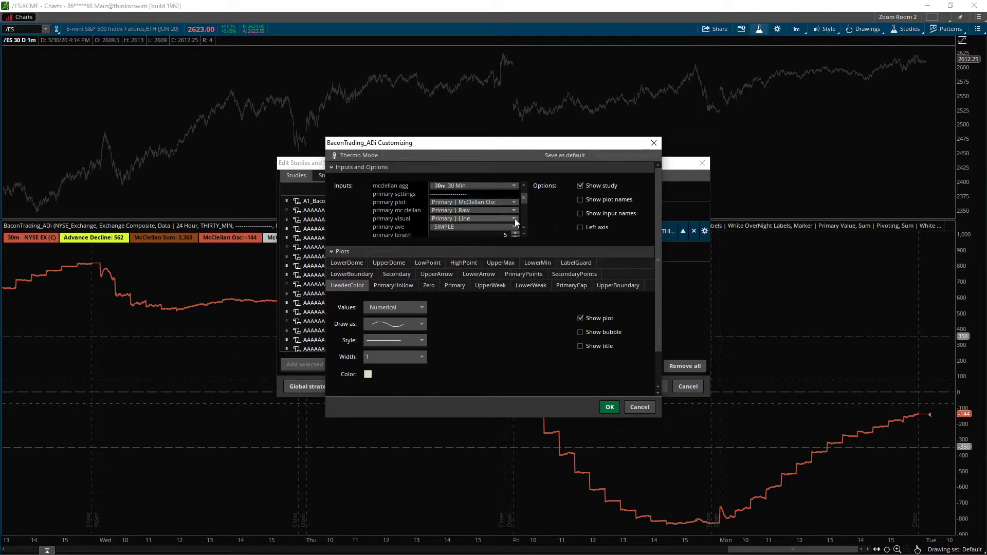
click(465, 210)
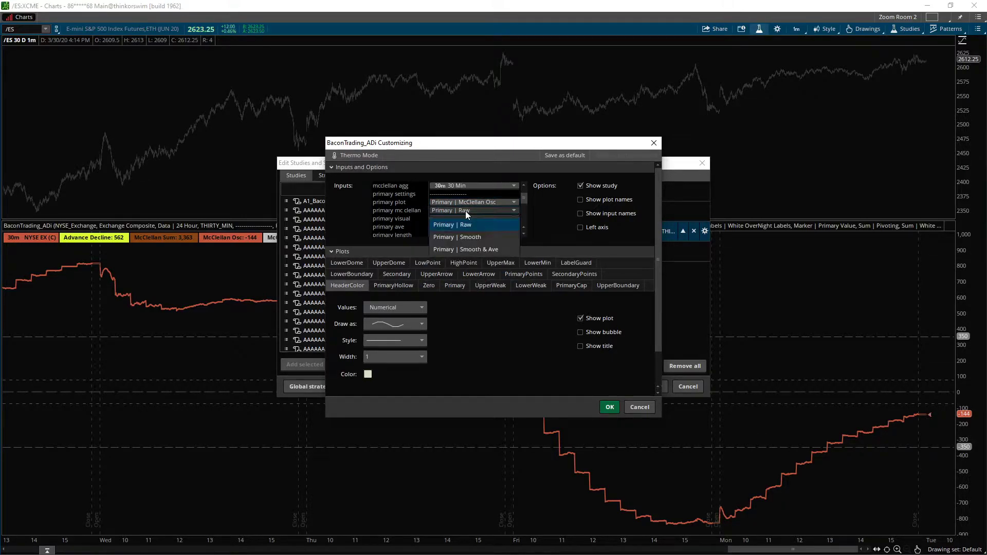
click(471, 238)
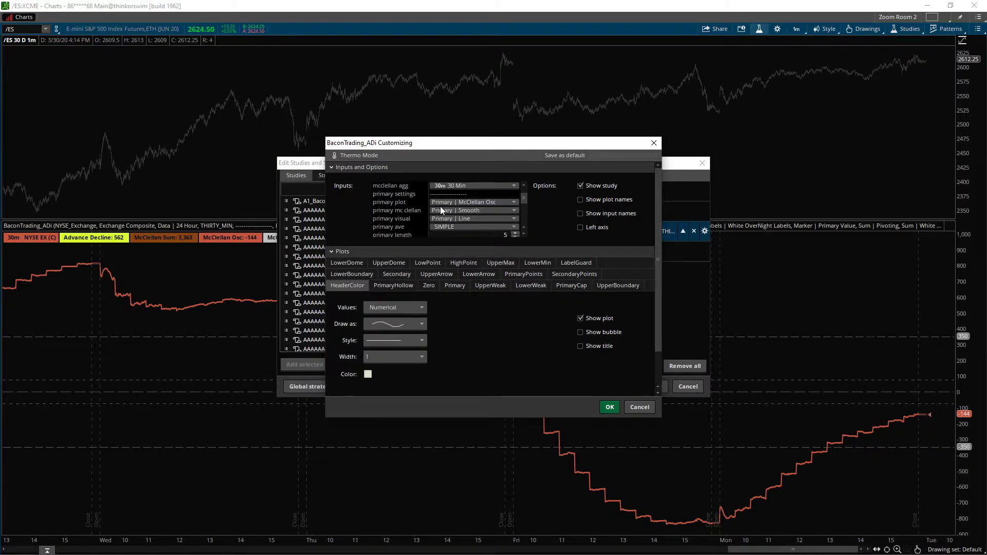
click(608, 408)
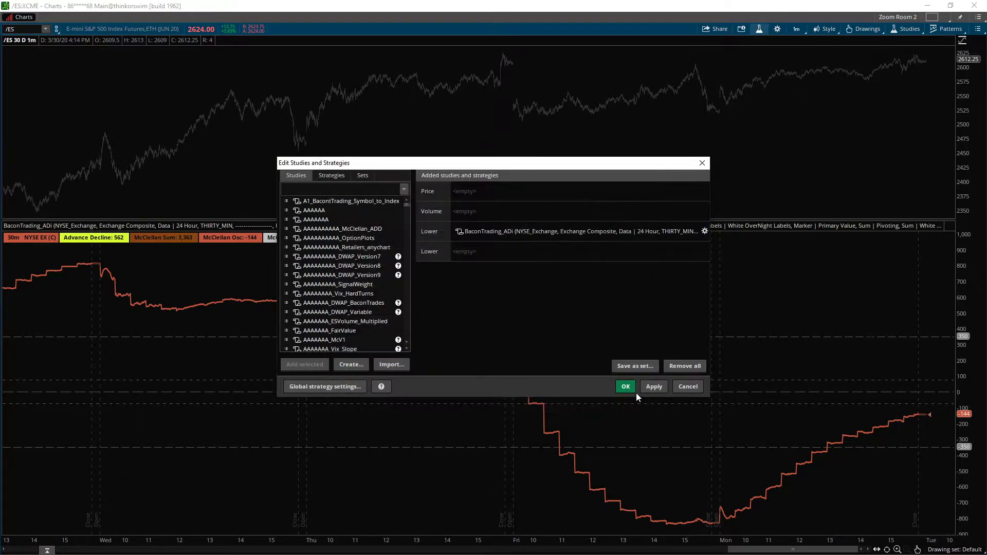
click(625, 387)
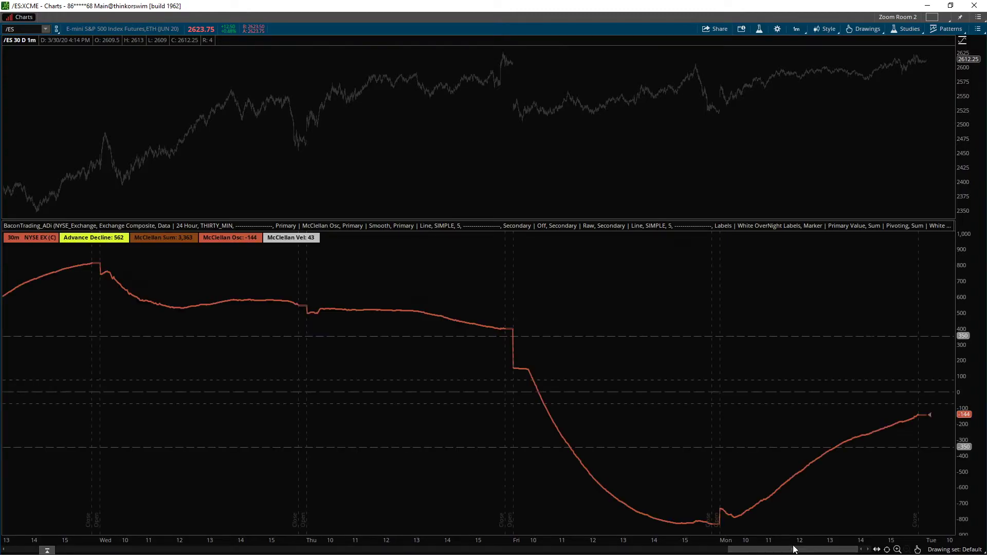
Set the BaconTrading_ADi study's primary visual to Line + Points and apply the change to the chart.
click(759, 29)
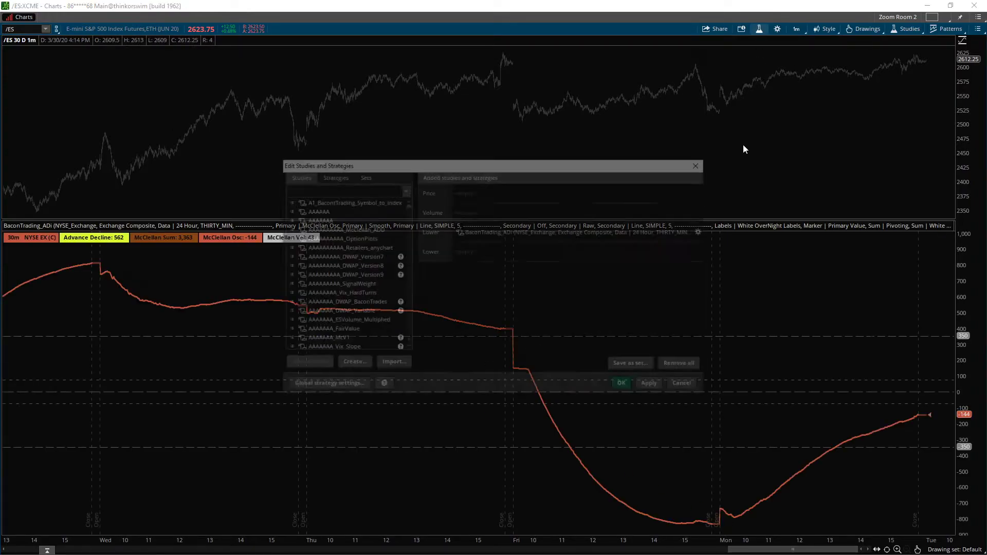
double_click(560, 227)
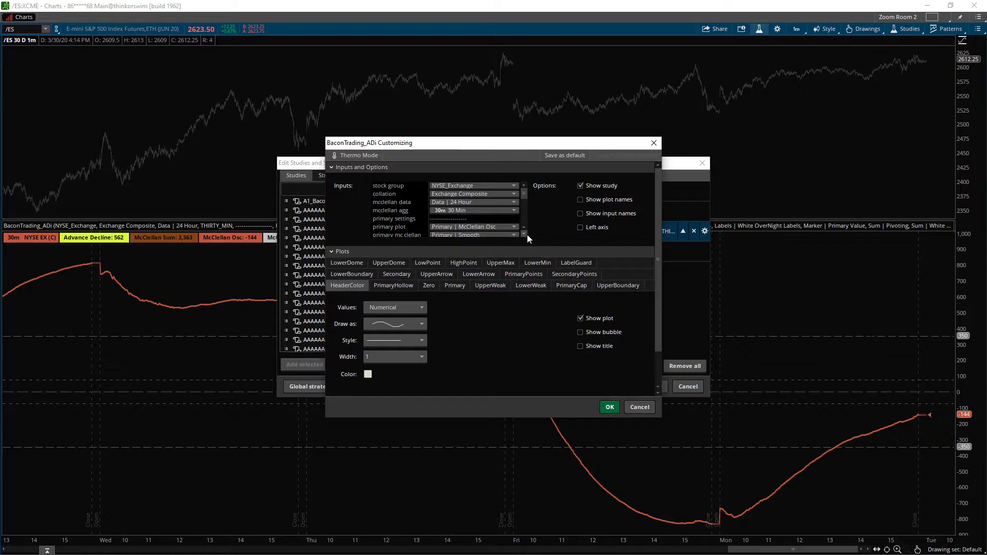
scroll(526, 234, down, 1)
click(456, 219)
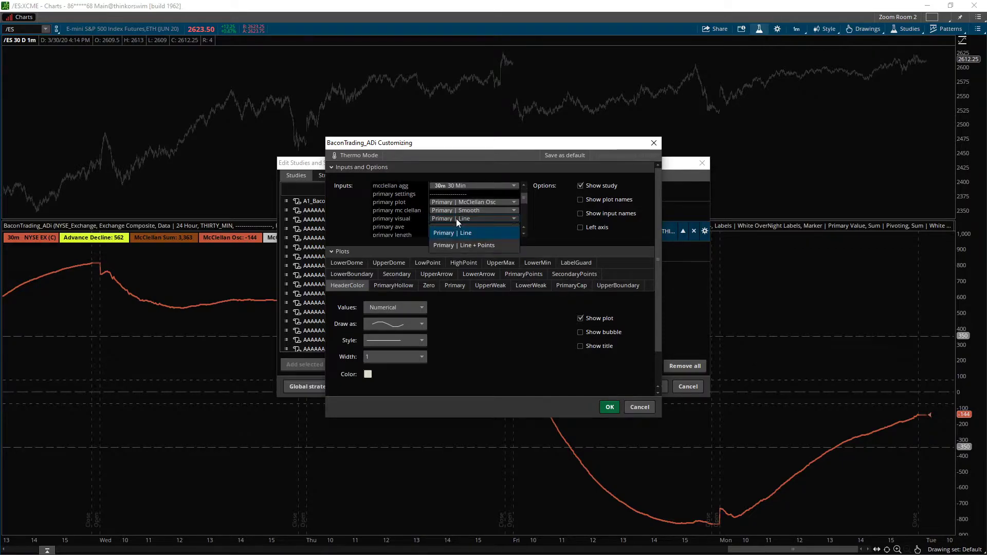
click(467, 246)
click(610, 407)
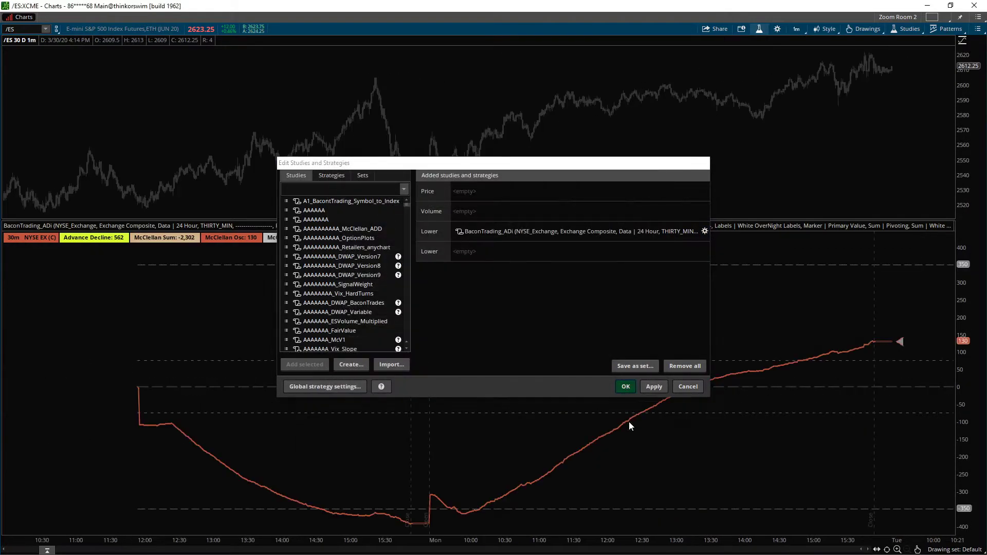
key(Return)
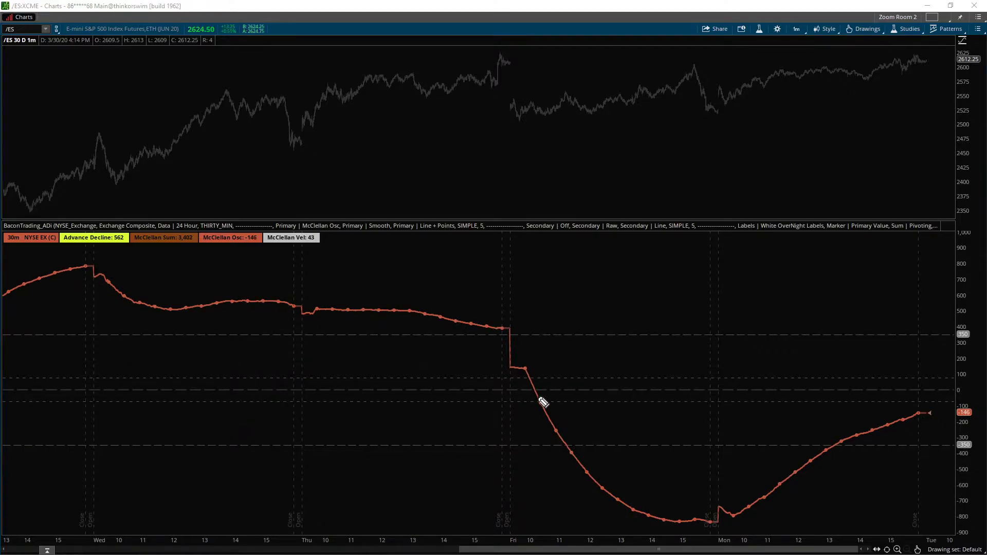
Circle a point on Friday's drop, draw an arrow from it to the McClellan Osc label, mark the label, and clear the marks.
mouse_move(540, 397)
mouse_down()
mouse_move(546, 413)
mouse_move(560, 398)
mouse_move(436, 297)
mouse_move(254, 252)
mouse_move(273, 261)
mouse_up()
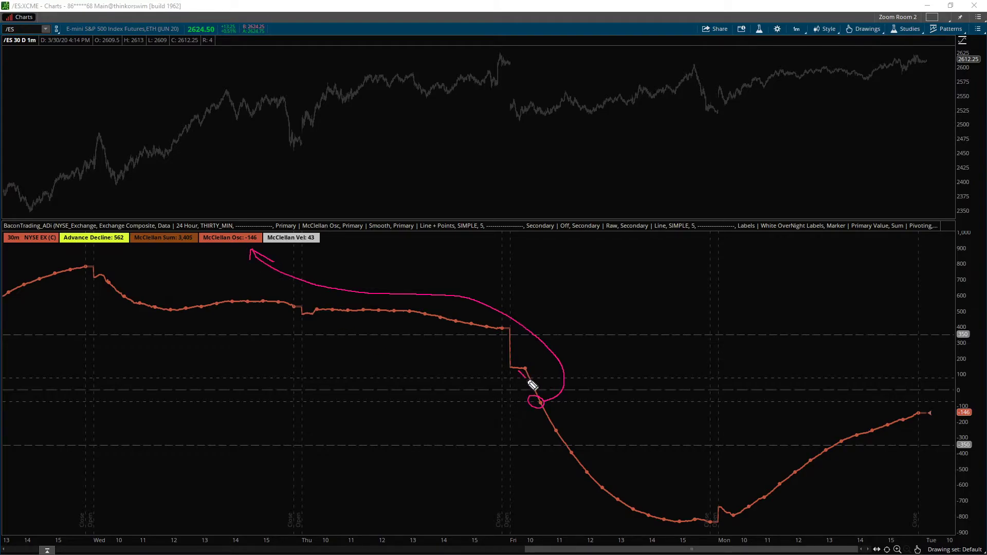
drag(532, 385, 539, 401)
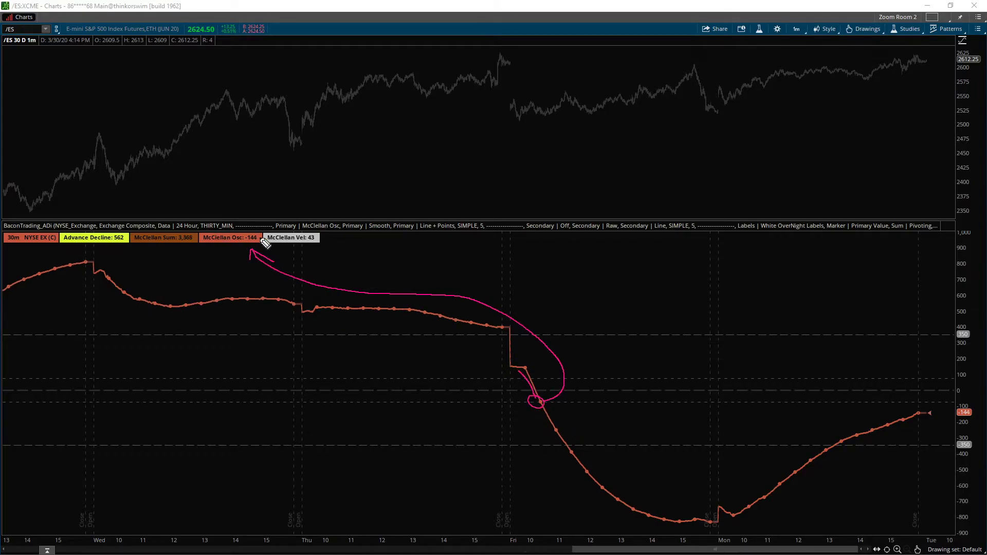
mouse_move(244, 248)
mouse_down()
mouse_move(262, 248)
mouse_move(240, 255)
mouse_up()
key(Escape)
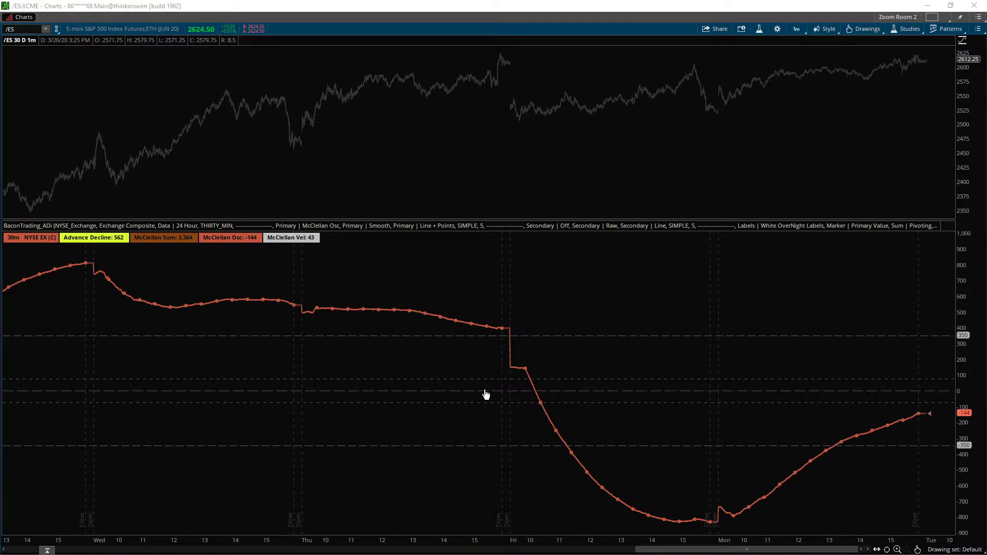
click(416, 543)
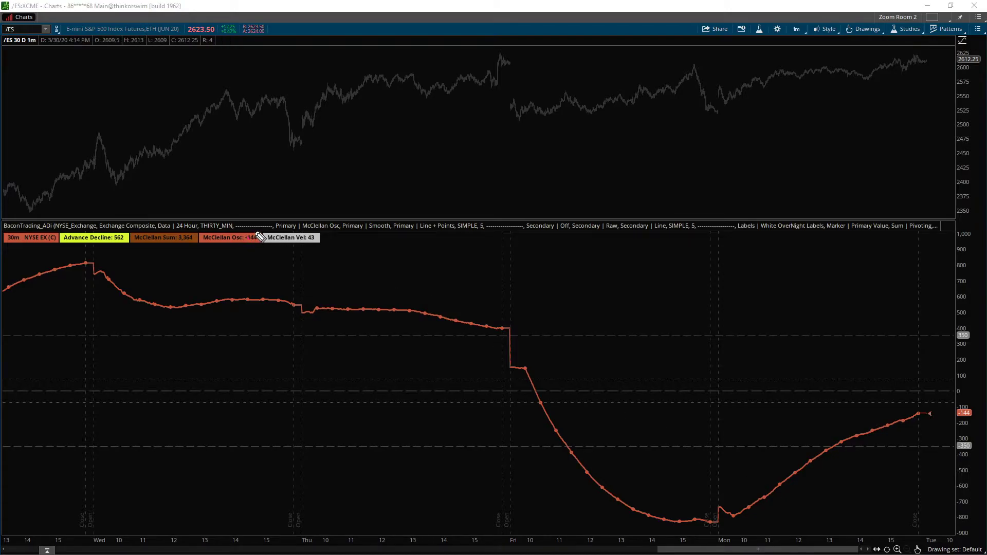
mouse_move(252, 229)
mouse_down()
mouse_move(257, 253)
mouse_move(245, 238)
mouse_up()
key(Escape)
Examine the smoothed McClellan Osc line and its 30-minute points across earlier days and the latest sessions.
drag(773, 550, 610, 538)
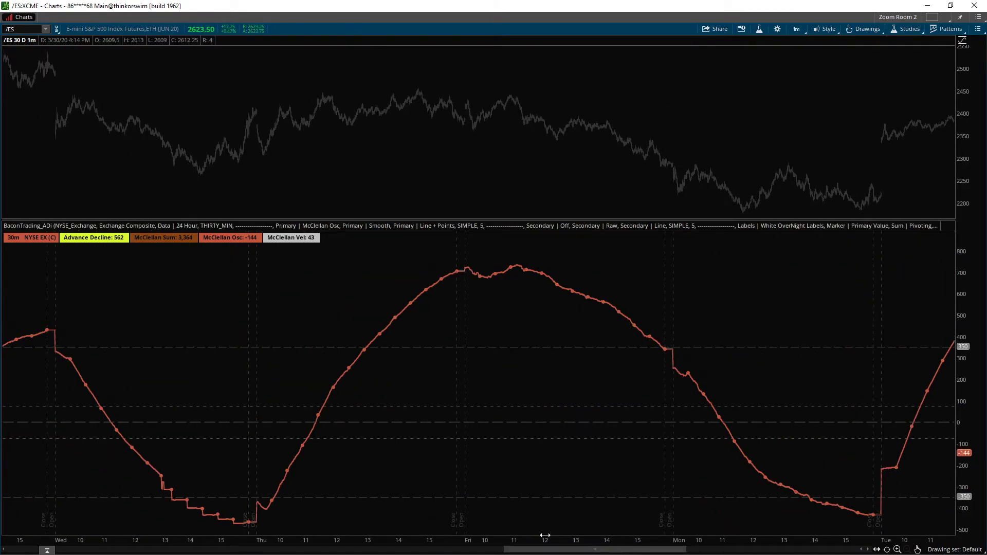
drag(546, 537, 429, 535)
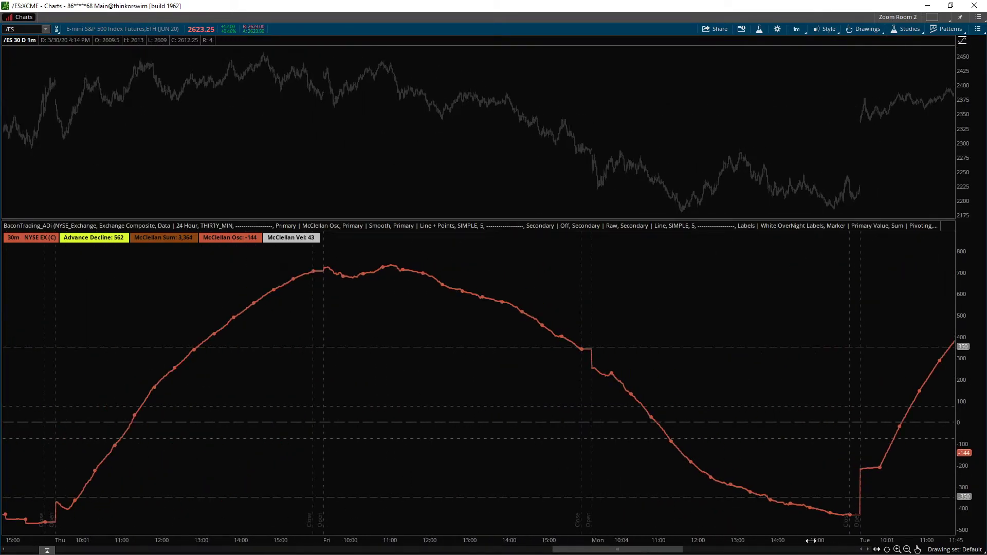
drag(811, 541, 350, 534)
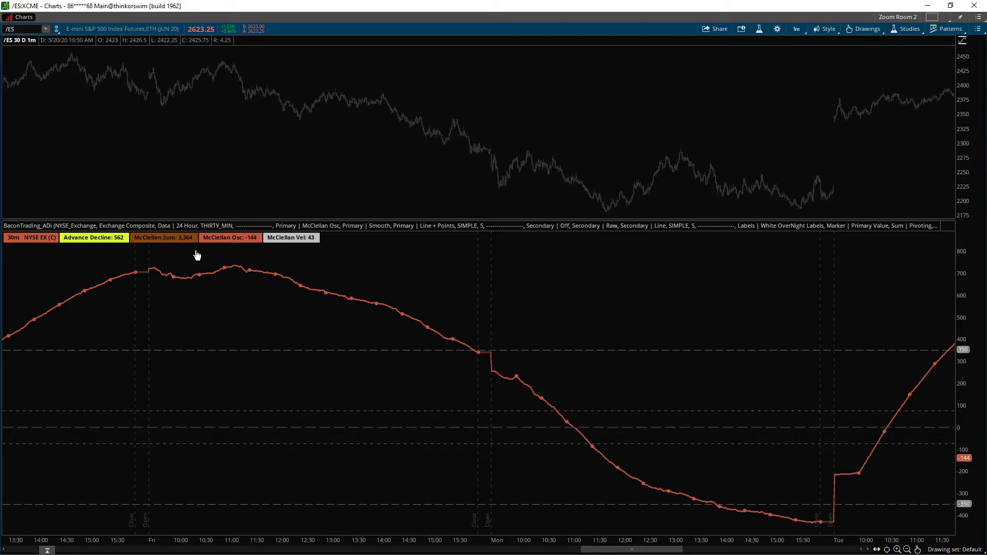
scroll(193, 308, up, 5)
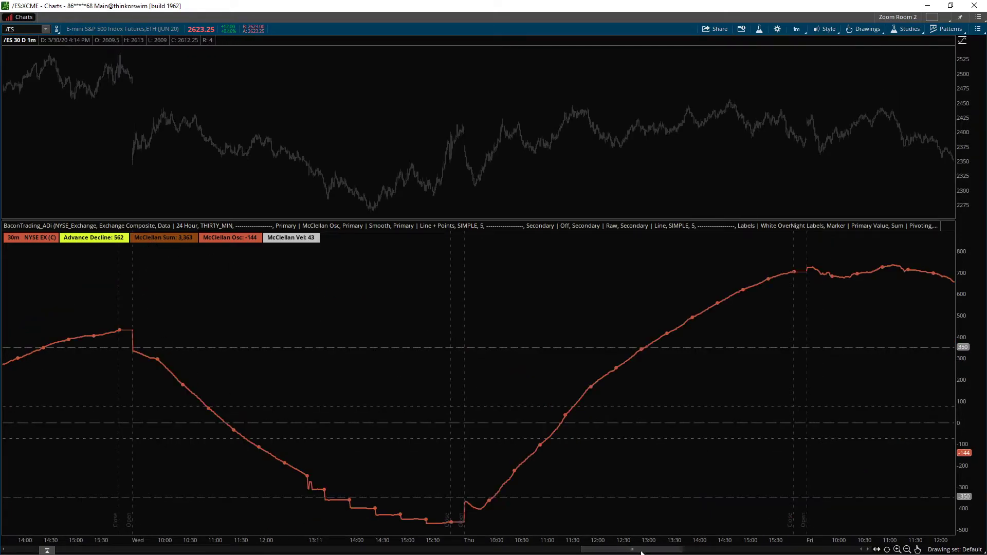
drag(639, 549, 741, 552)
scroll(518, 303, up, 5)
drag(517, 541, 619, 542)
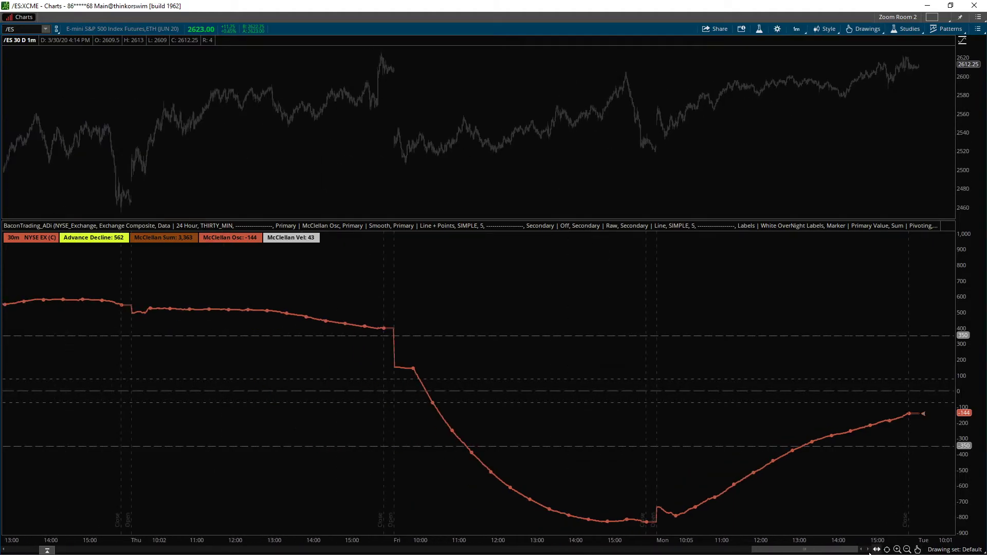
drag(804, 551, 745, 551)
drag(648, 538, 805, 550)
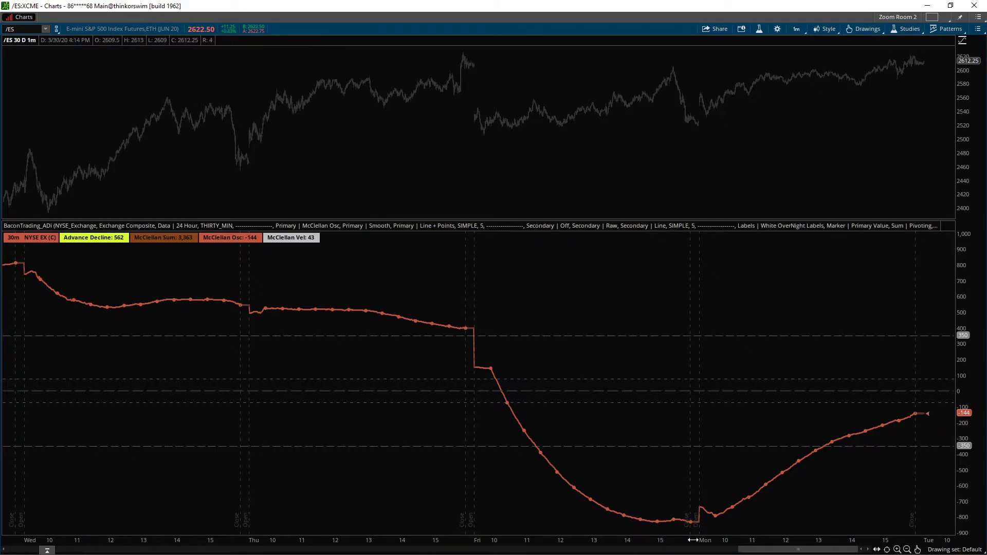
Open the BaconTrading_ADi study's settings and set its primary McClellan input to Smooth & Ave.
drag(693, 540, 894, 541)
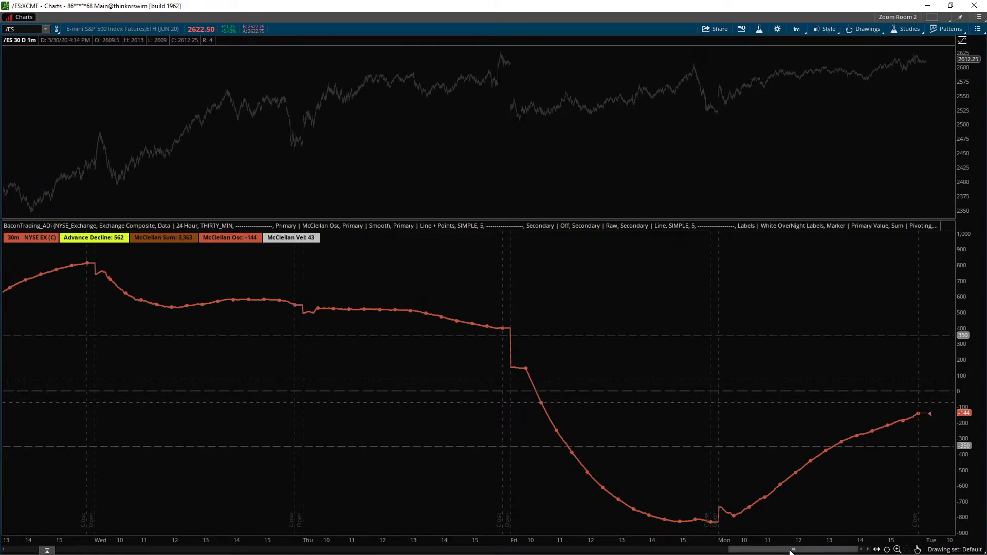
drag(767, 550, 819, 554)
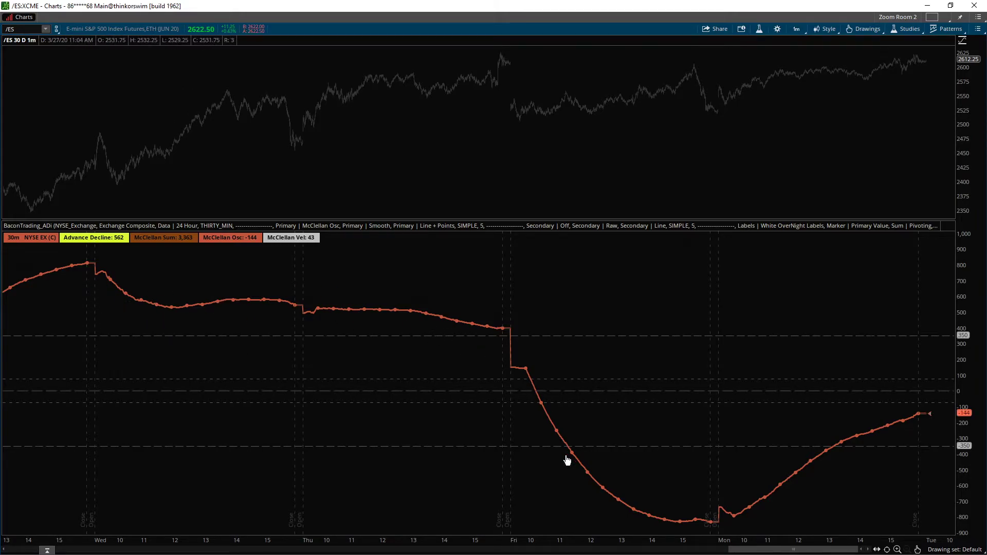
click(758, 28)
double_click(546, 231)
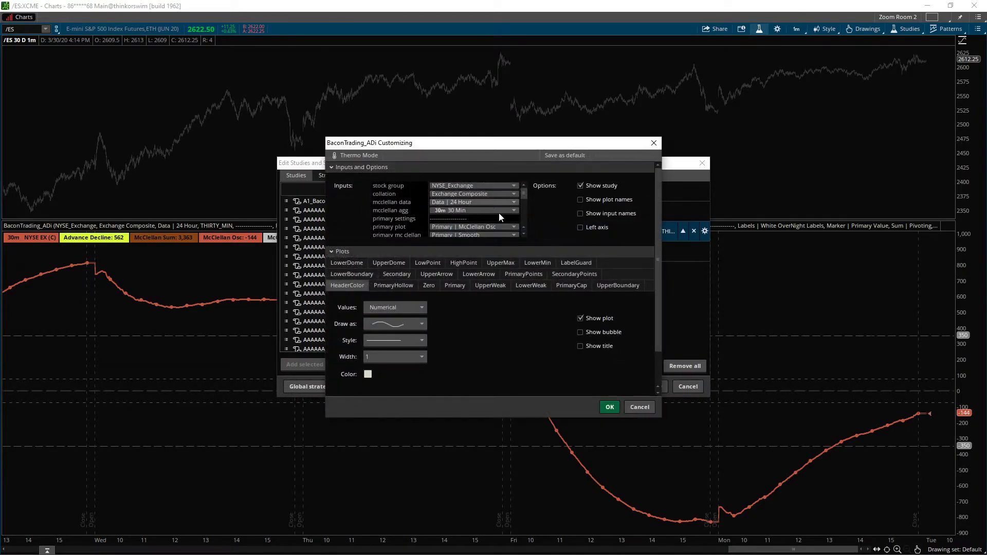
click(479, 210)
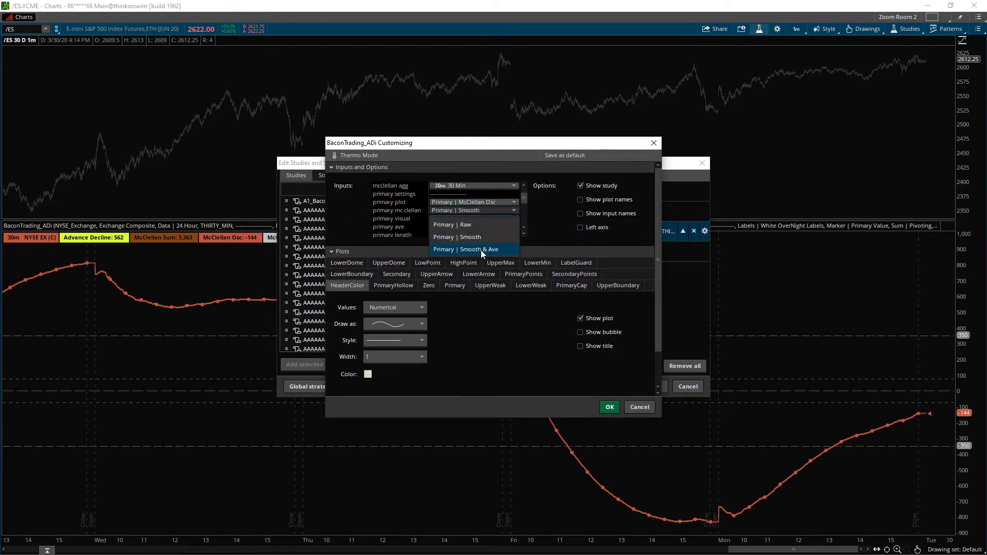
click(437, 250)
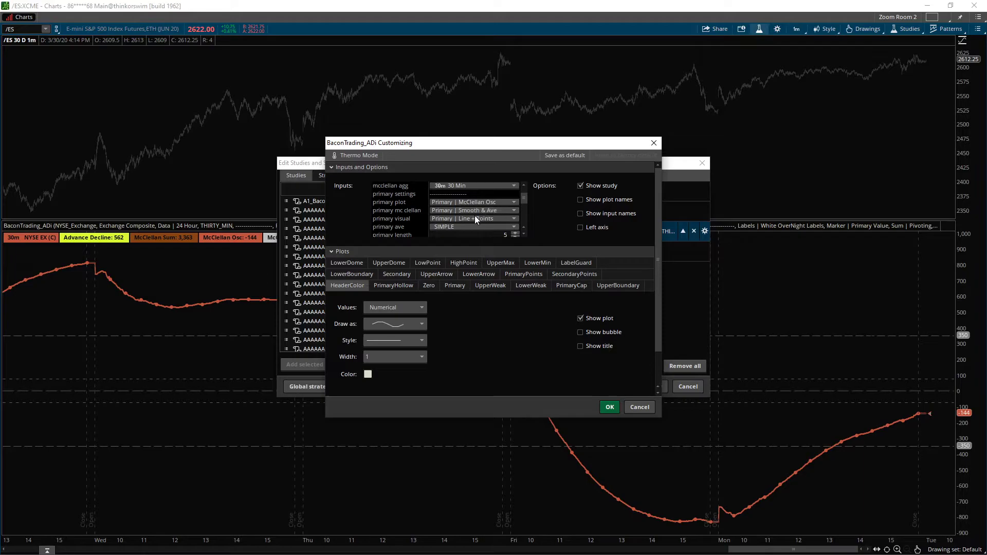
Review the average types offered for the primary plot and the choices for the secondary plot without changing either.
click(455, 224)
click(453, 224)
click(450, 224)
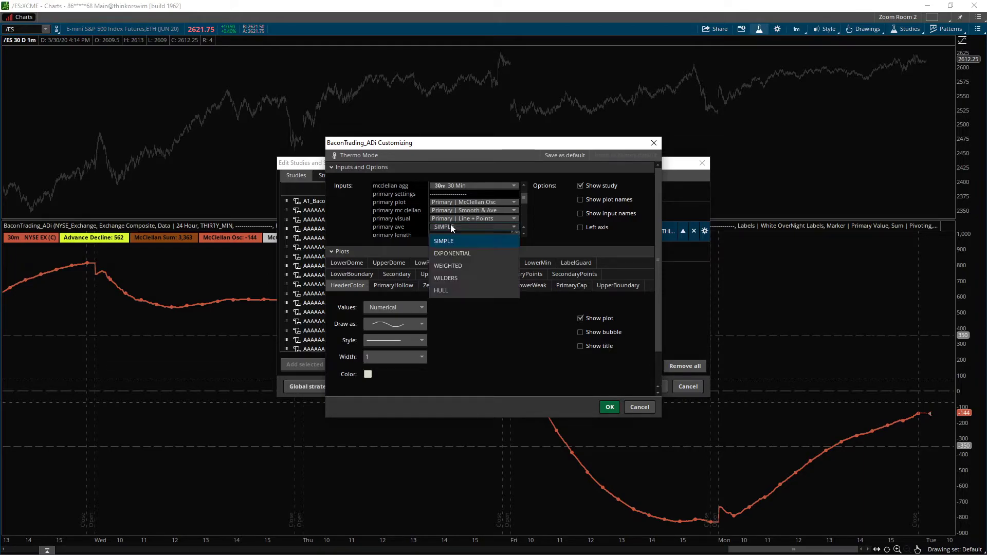
click(549, 232)
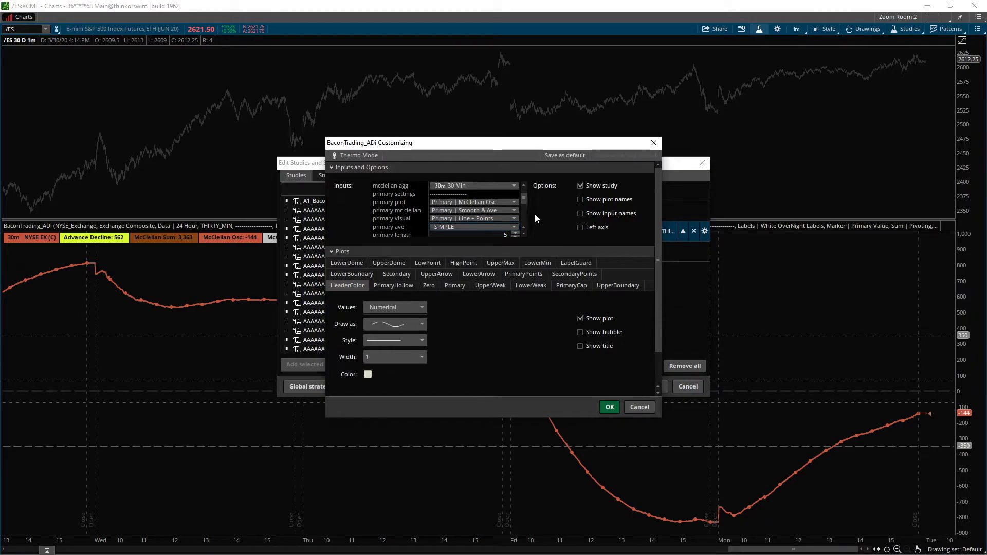
click(486, 210)
click(486, 210)
drag(526, 199, 524, 207)
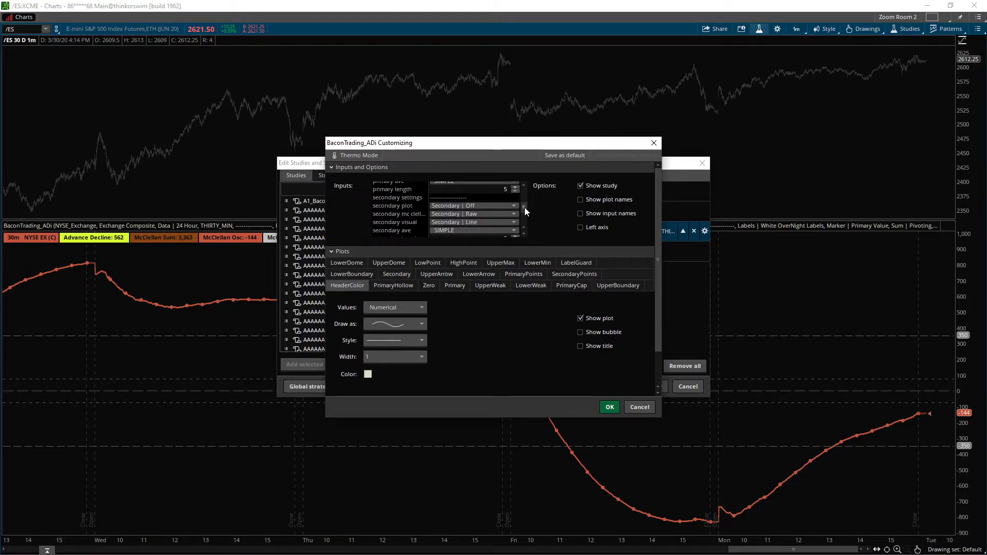
click(464, 206)
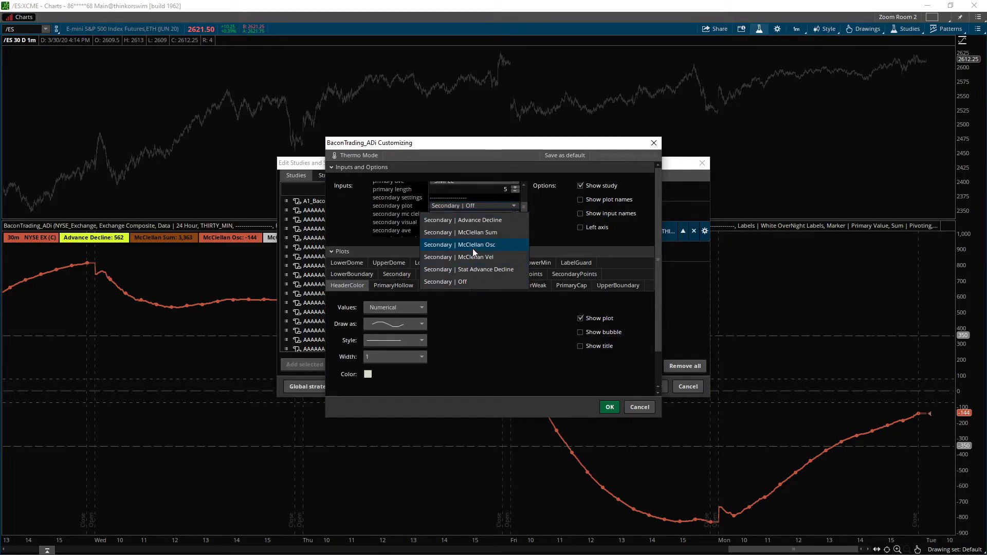
click(553, 217)
drag(523, 207, 523, 200)
click(523, 185)
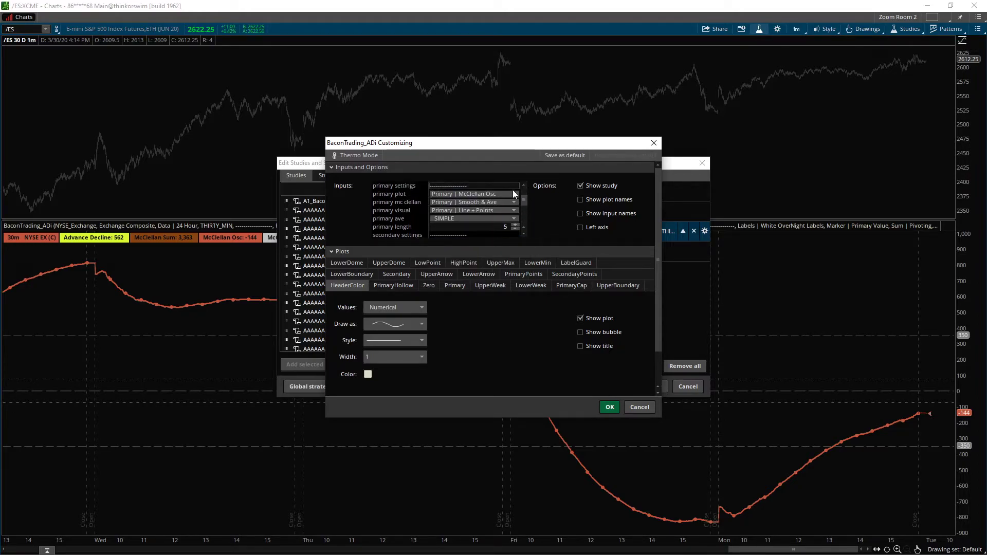
Set the study's primary plot to McClellan Vel and the primary McClellan input to Raw.
click(494, 193)
click(486, 246)
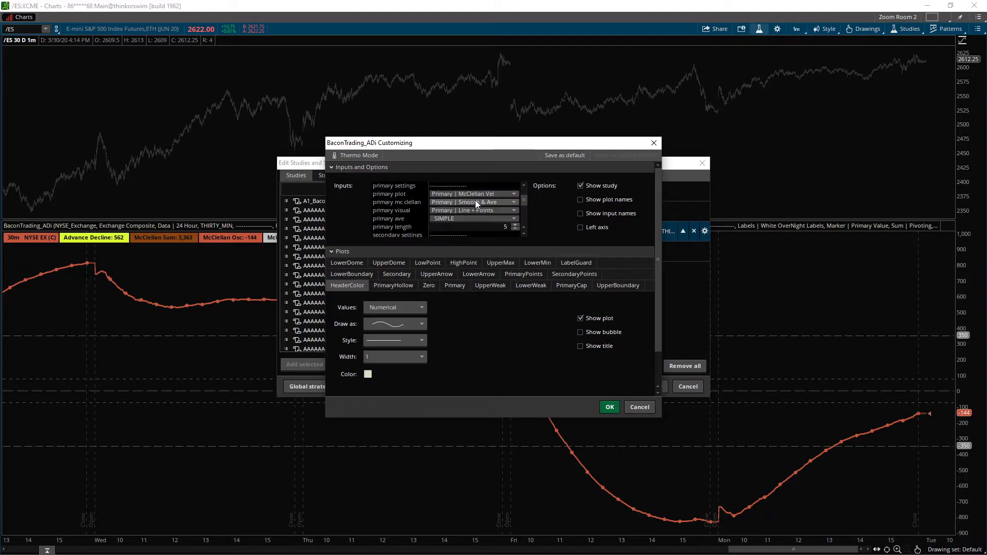
click(491, 202)
click(490, 212)
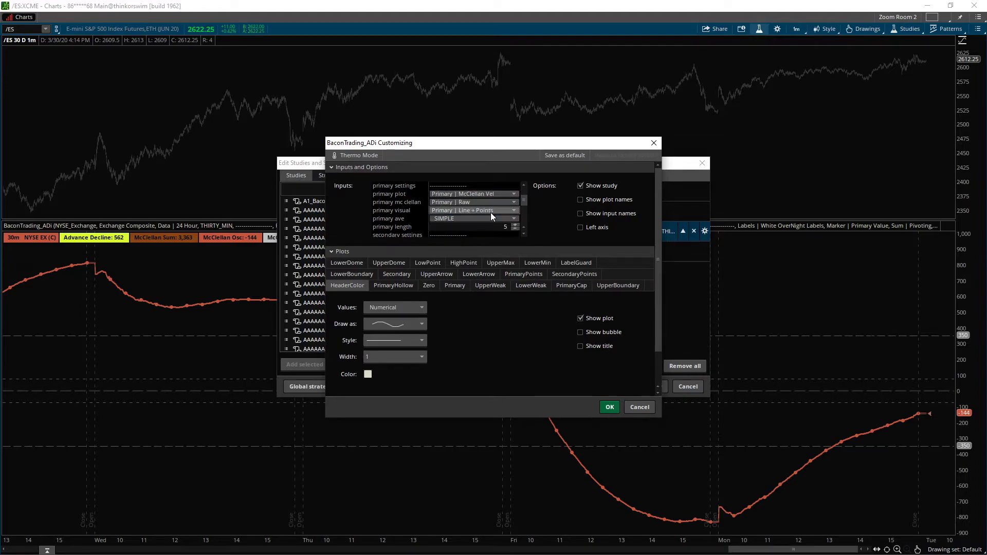
Set the primary visual to Line and apply the study settings to the chart.
click(491, 212)
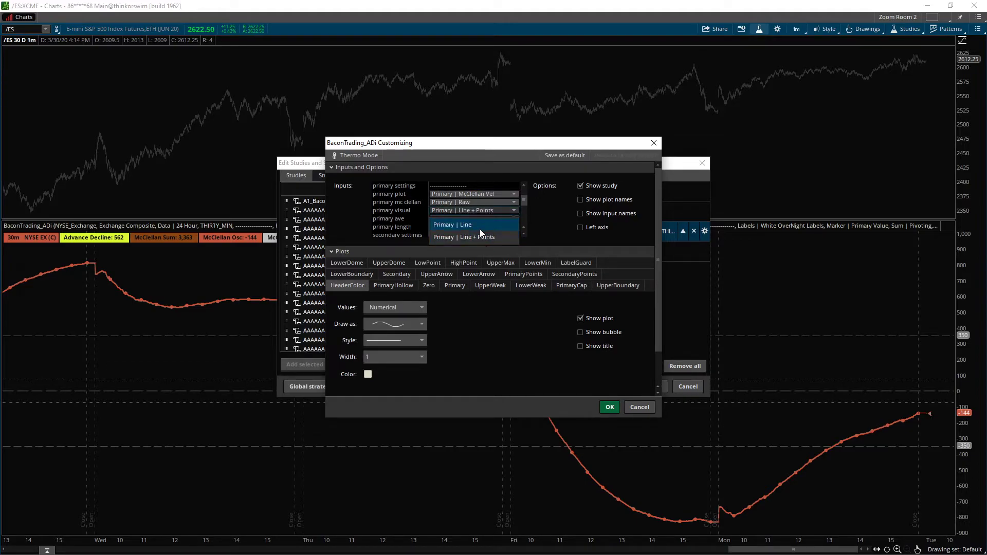
click(480, 229)
click(606, 407)
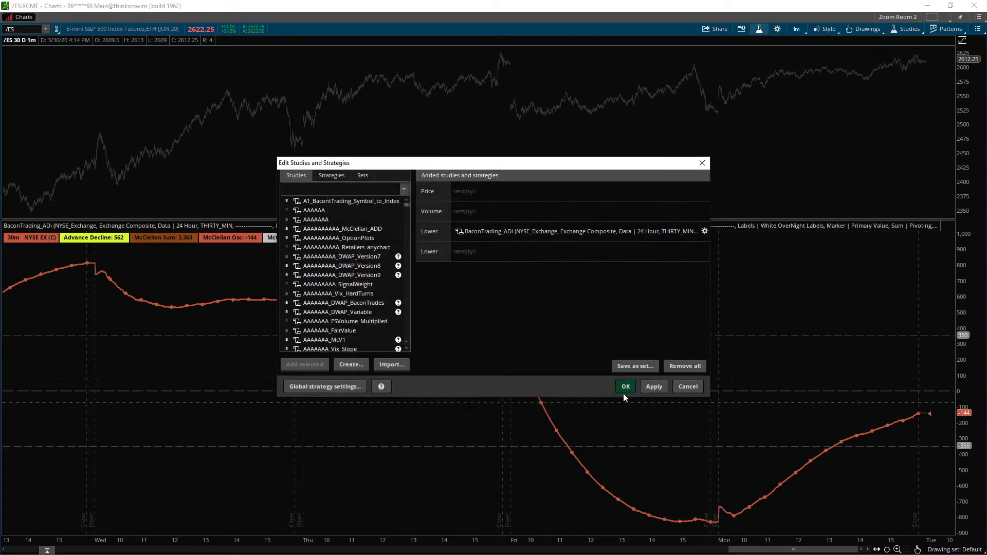
click(625, 390)
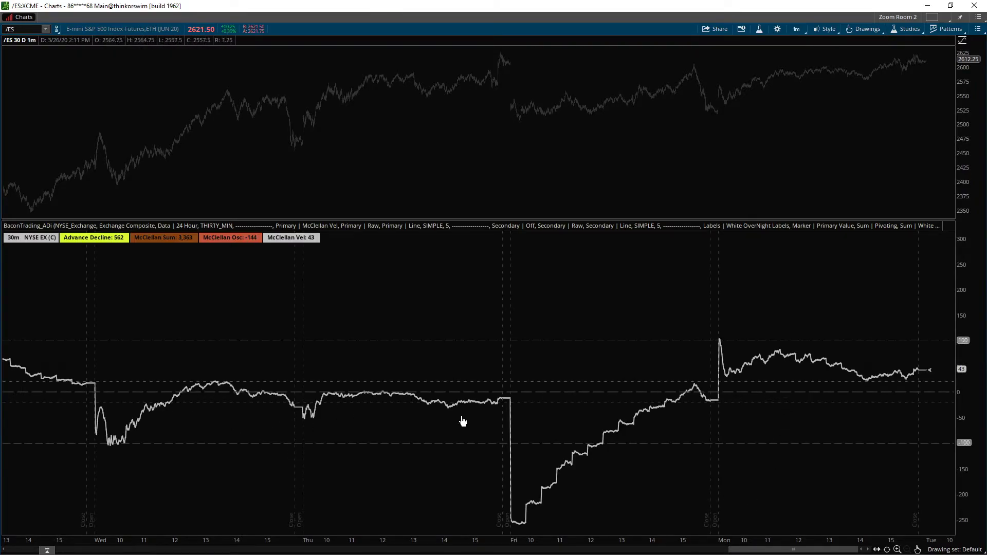
Underline the McClellan Sum label and draw arrows from it through the Osc and Vel labels down toward the plotted line.
drag(860, 540, 257, 548)
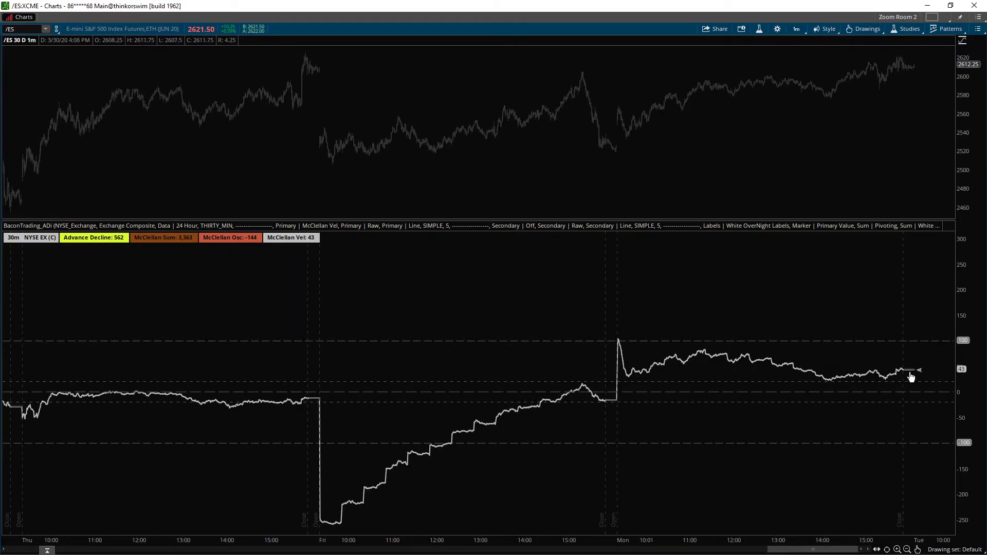
scroll(544, 337, down, 2)
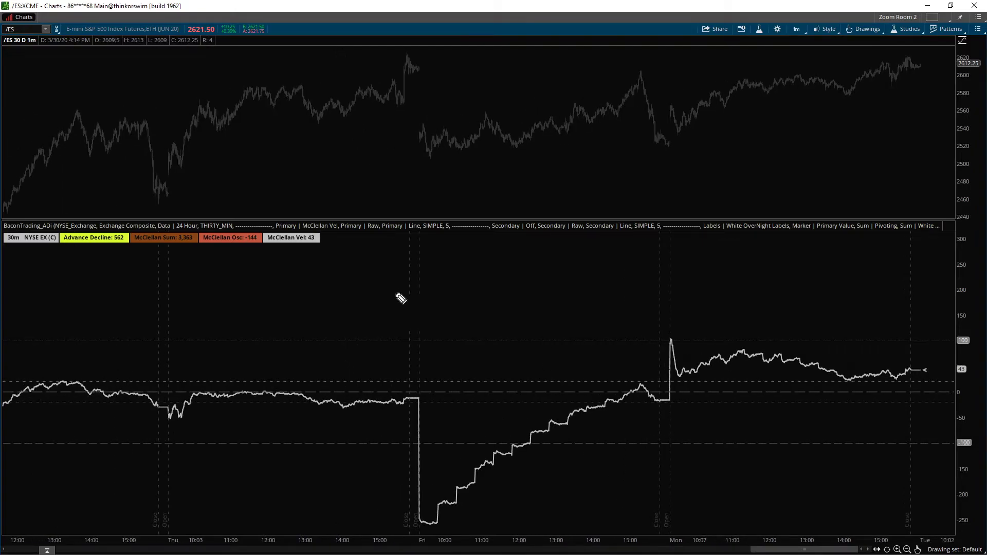
drag(134, 246, 188, 247)
mouse_move(95, 278)
mouse_down()
mouse_move(136, 294)
mouse_move(152, 282)
mouse_up()
drag(93, 295, 139, 288)
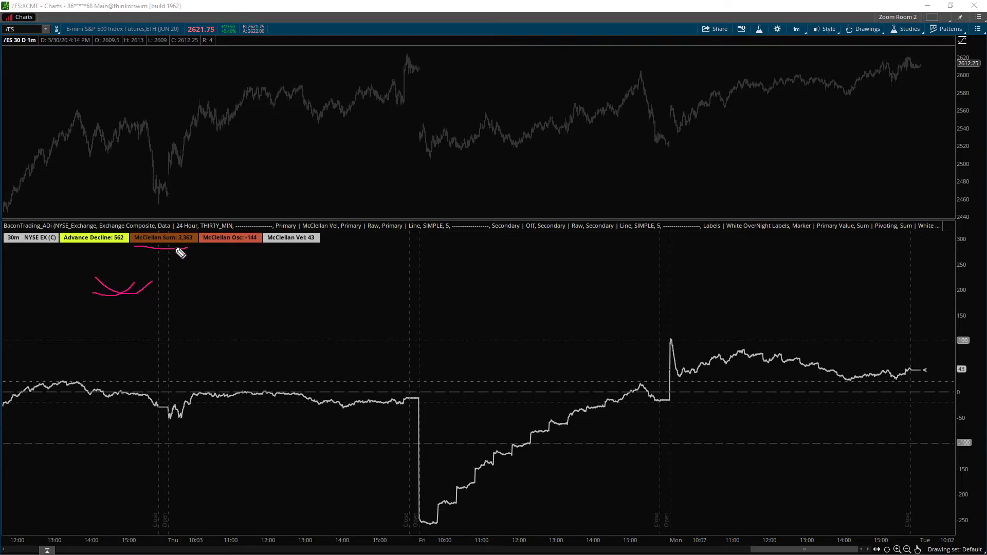
mouse_move(189, 253)
mouse_down()
mouse_move(225, 271)
mouse_move(247, 252)
mouse_move(300, 248)
mouse_move(327, 389)
mouse_move(341, 363)
mouse_up()
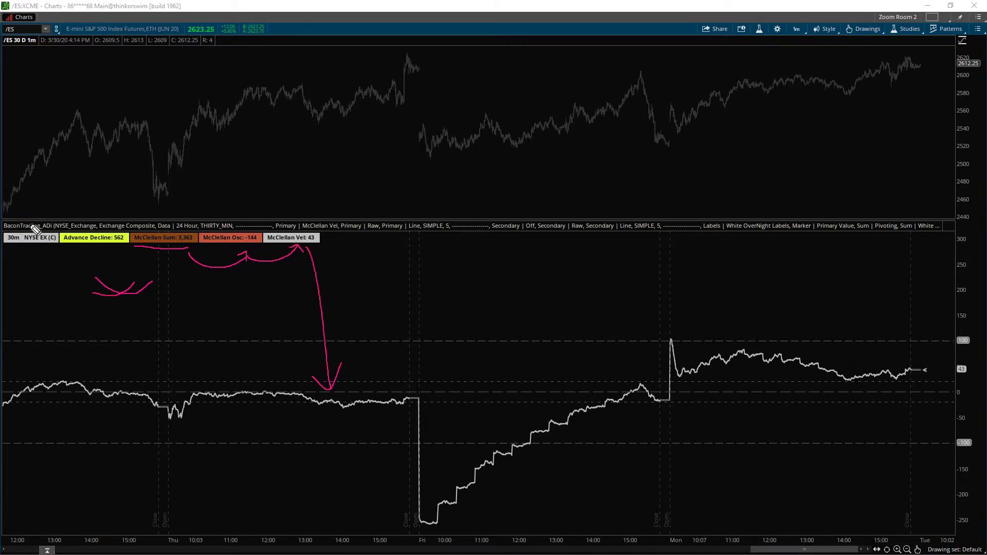
Mark the study's 30m label and the chart's 1m time frame, and clear all annotations.
drag(15, 232, 19, 245)
mouse_move(43, 47)
mouse_down()
mouse_move(26, 50)
mouse_move(38, 38)
mouse_up()
key(Escape)
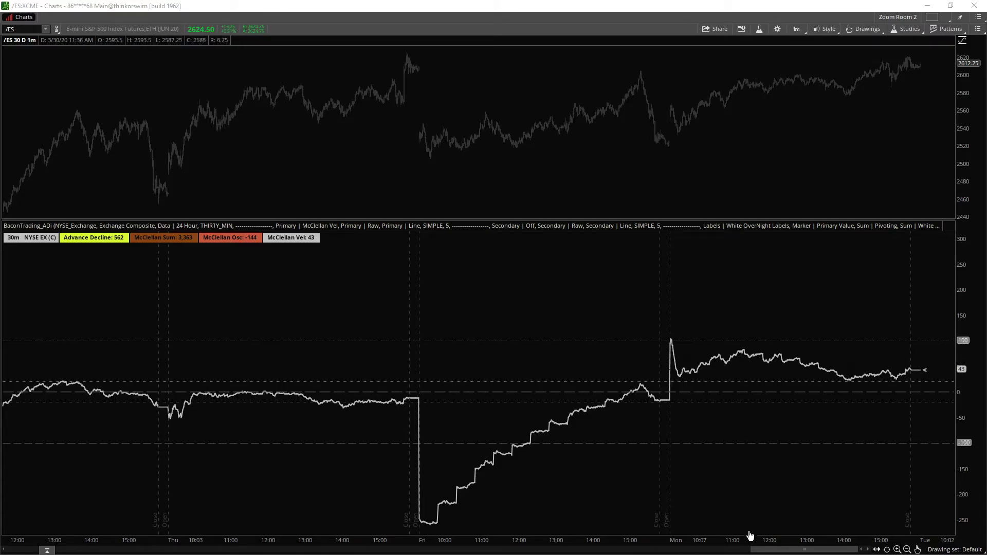
Check the extended-hours session option in the 15-minute /ES chart's futures settings and close them without changes.
drag(742, 542, 669, 543)
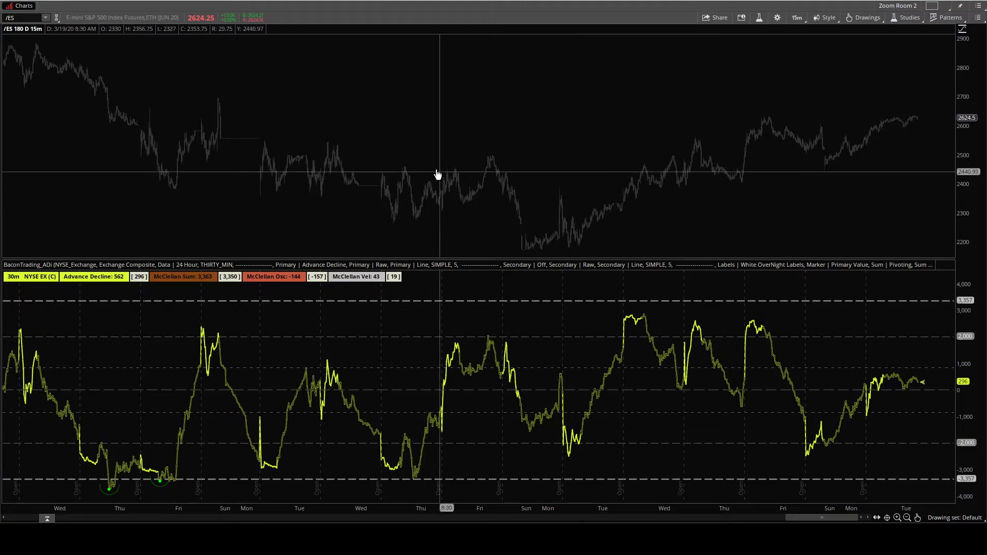
click(778, 18)
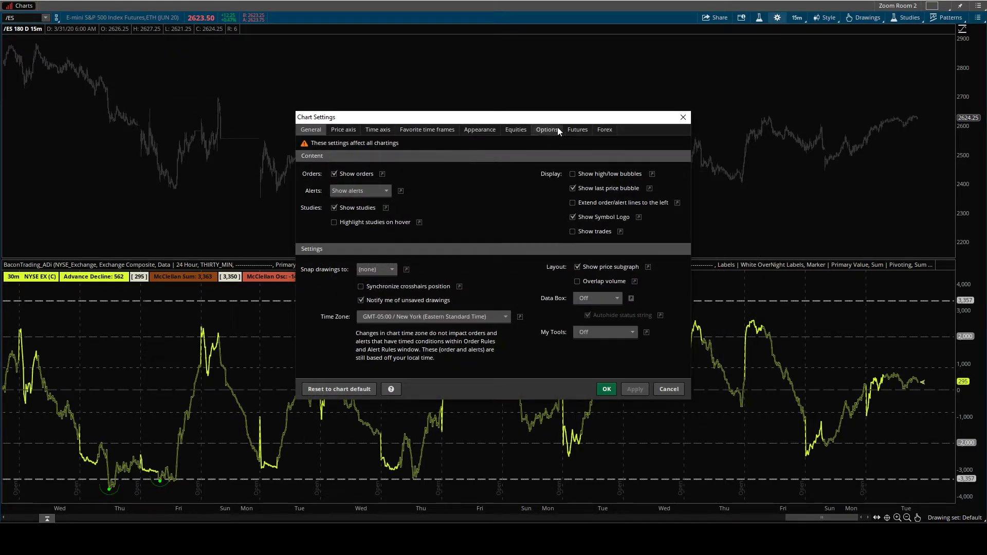
click(577, 130)
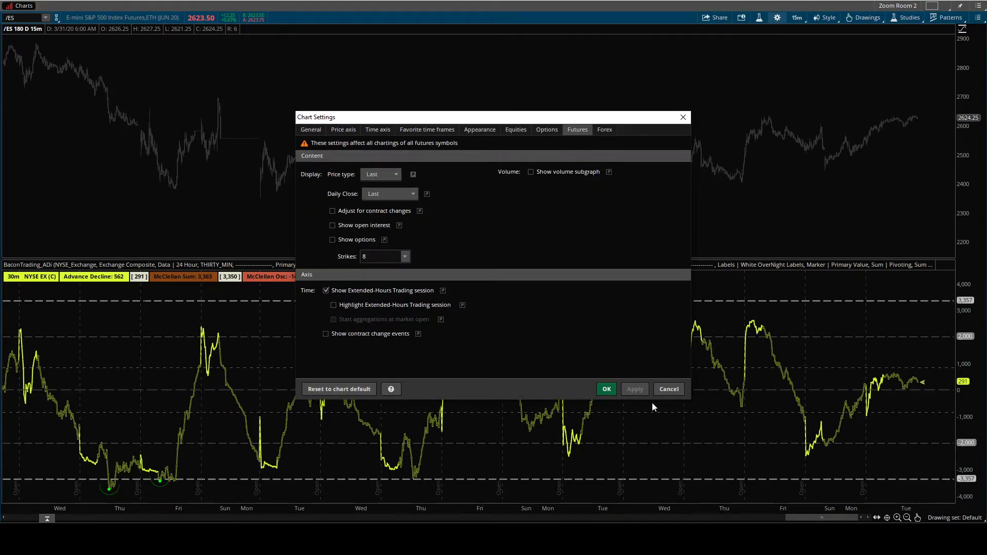
click(669, 389)
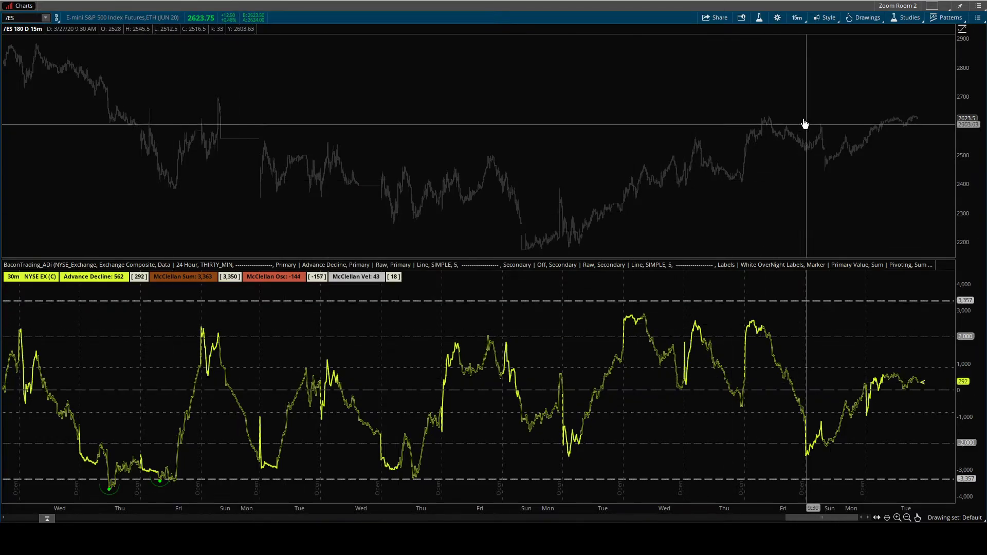
Check the BaconTrading_ADi study's primary plot choice, keep Advance Decline, and close the study settings without changes.
click(758, 17)
double_click(532, 211)
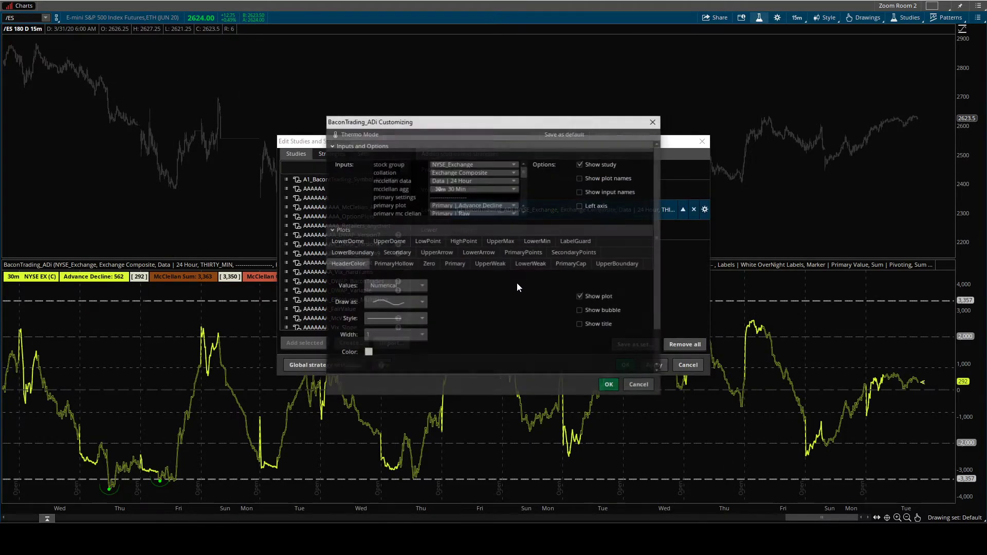
click(494, 205)
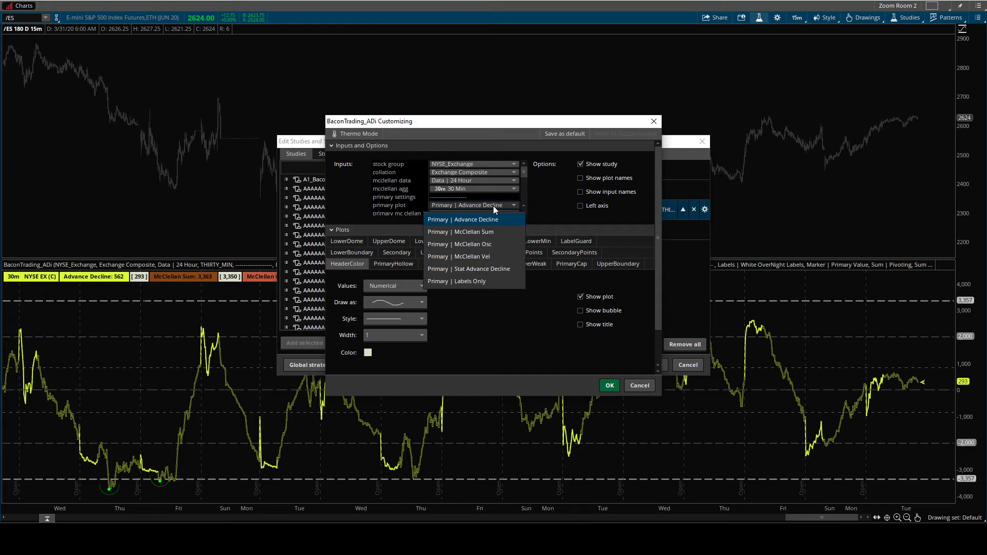
click(521, 220)
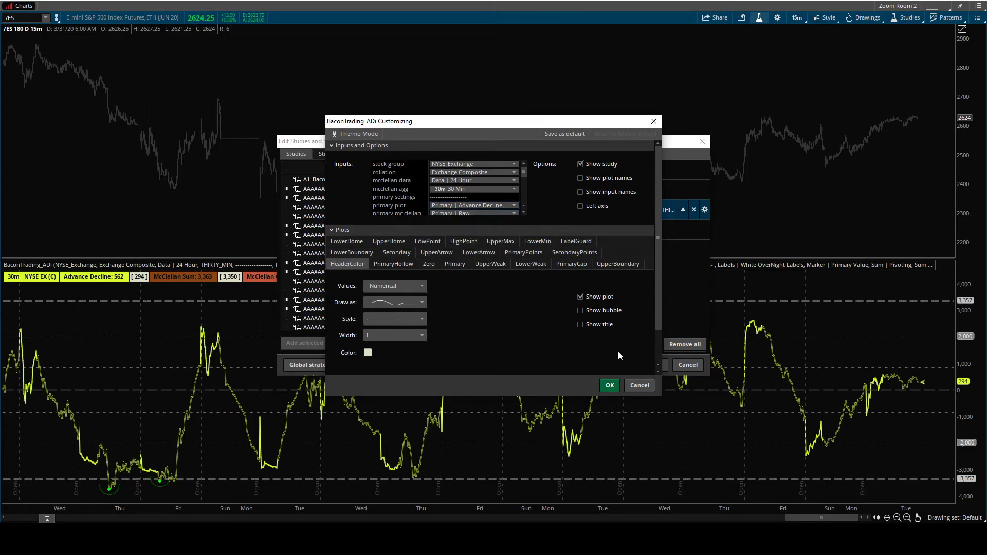
click(640, 386)
click(688, 365)
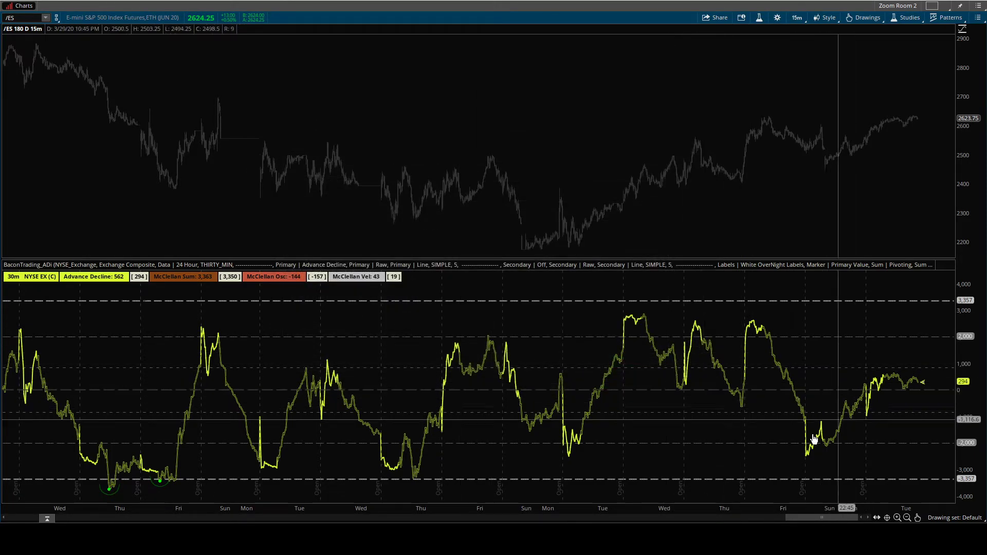
Spread out the latest days and circle the bright regular-session stretch of Monday's Advance Decline line.
drag(547, 509, 581, 508)
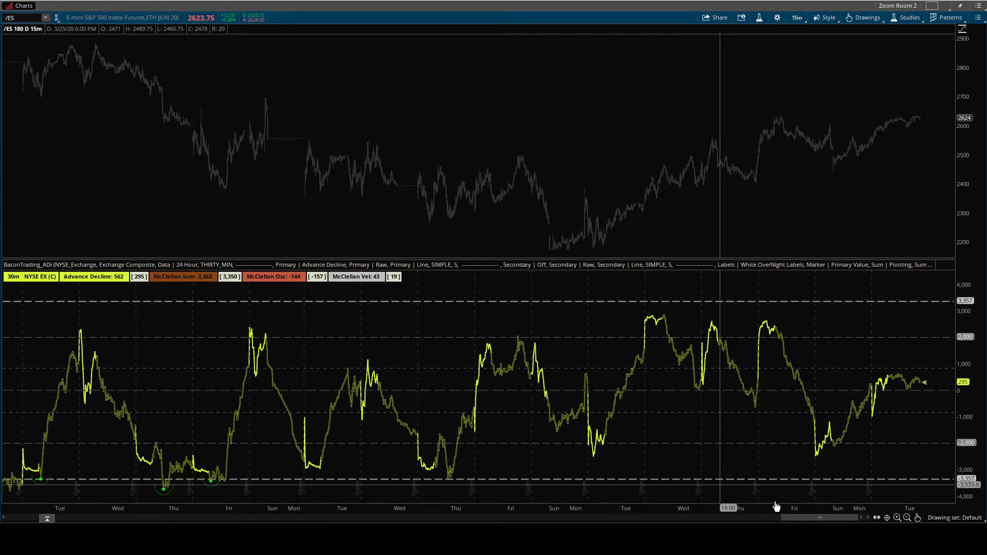
drag(854, 509, 126, 489)
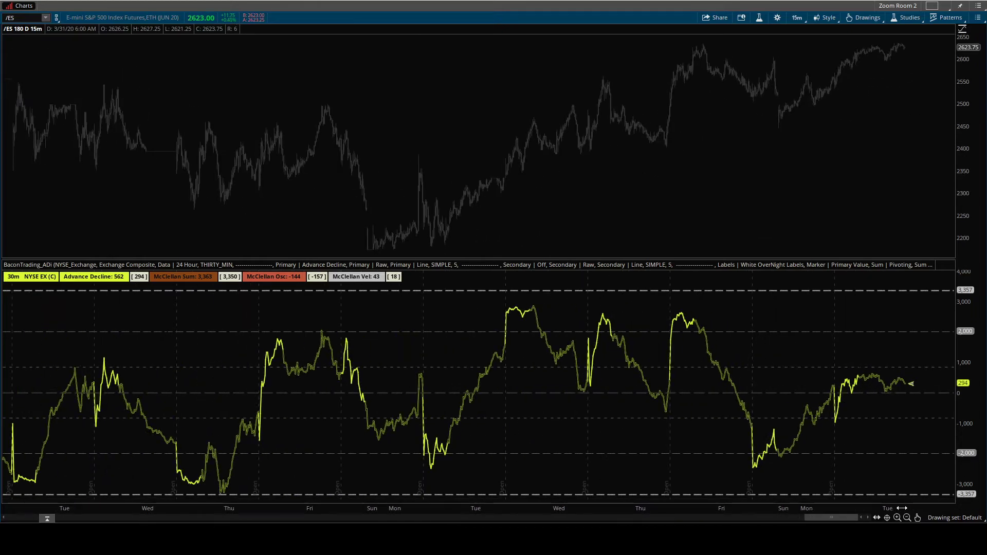
drag(902, 509, 378, 494)
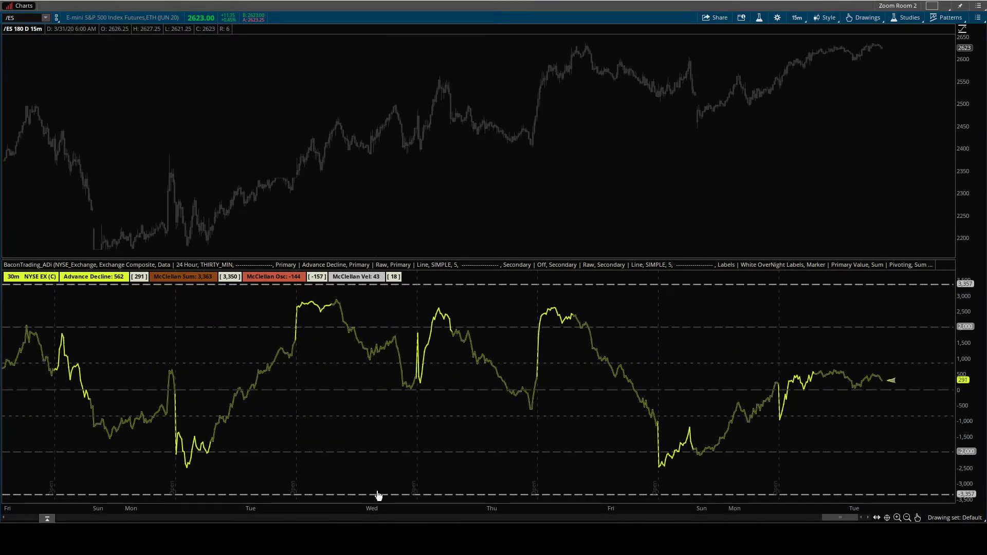
drag(507, 465, 623, 427)
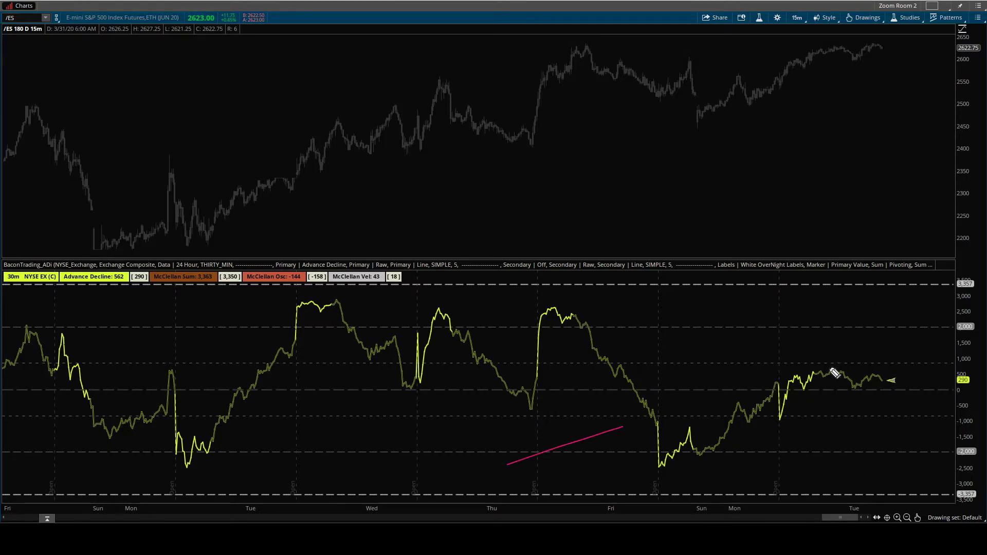
mouse_move(780, 418)
mouse_down()
mouse_move(805, 426)
mouse_move(823, 389)
mouse_move(817, 371)
mouse_move(771, 384)
mouse_up()
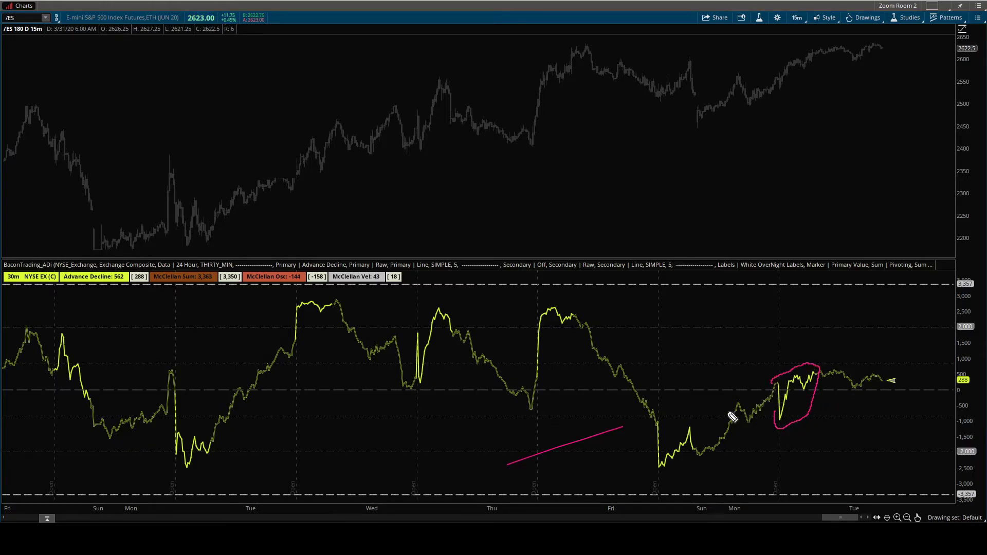
Circle the darker overnight stretch before Monday's open, label it Globex, mark below the regular session, and clear the annotations.
mouse_move(690, 452)
mouse_down()
mouse_move(762, 435)
mouse_move(775, 391)
mouse_move(693, 439)
mouse_move(690, 431)
mouse_up()
mouse_move(712, 363)
mouse_down()
mouse_move(699, 378)
mouse_move(716, 377)
mouse_up()
mouse_move(722, 364)
mouse_down()
mouse_move(724, 384)
mouse_move(764, 365)
mouse_move(766, 354)
mouse_up()
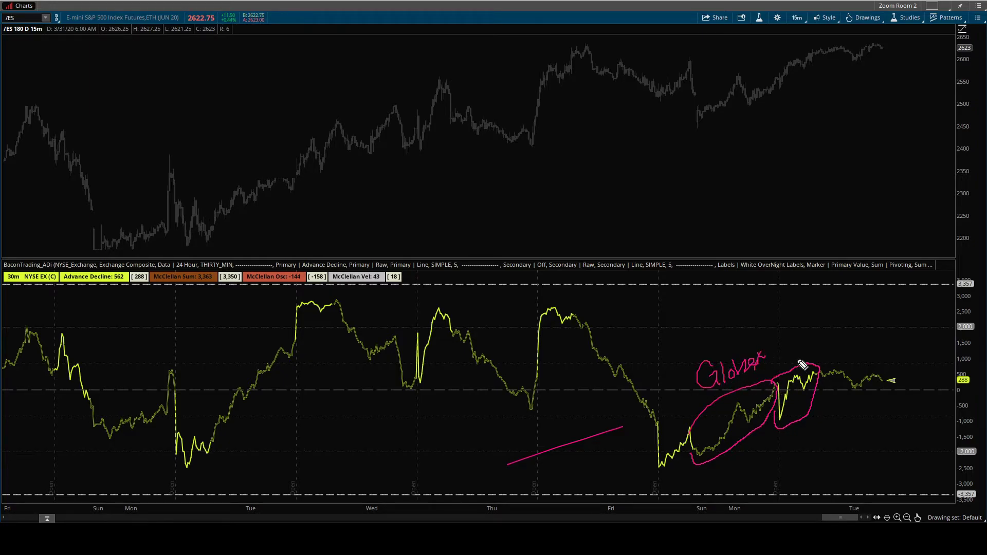
mouse_move(788, 436)
mouse_down()
mouse_move(790, 465)
mouse_move(817, 434)
mouse_move(809, 453)
mouse_up()
key(shift+F9)
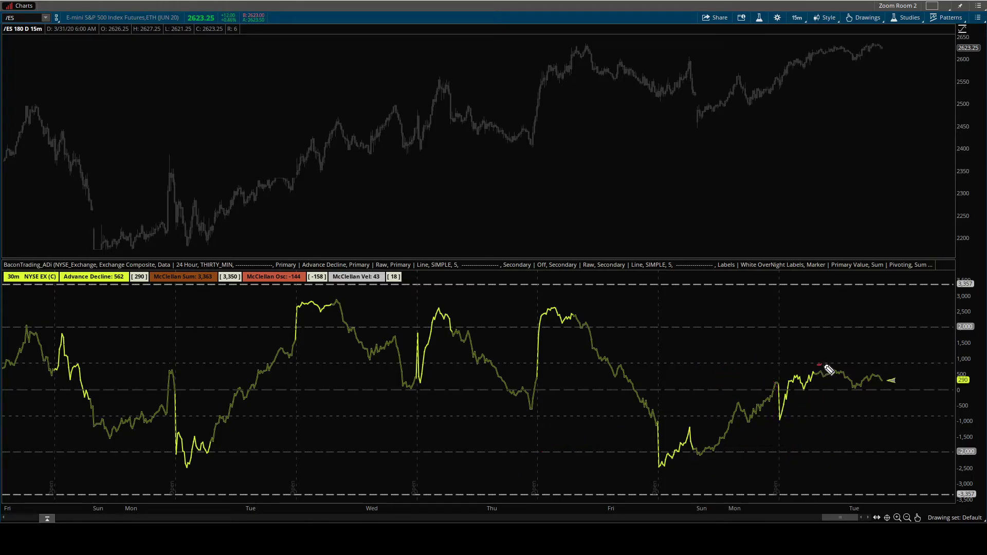
Circle the latest overnight Advance Decline stretch, its Advance Decline label value and bracketed overnight value, and the point where the regular session ended.
mouse_move(829, 370)
mouse_down()
mouse_move(881, 379)
mouse_move(832, 391)
mouse_move(880, 395)
mouse_up()
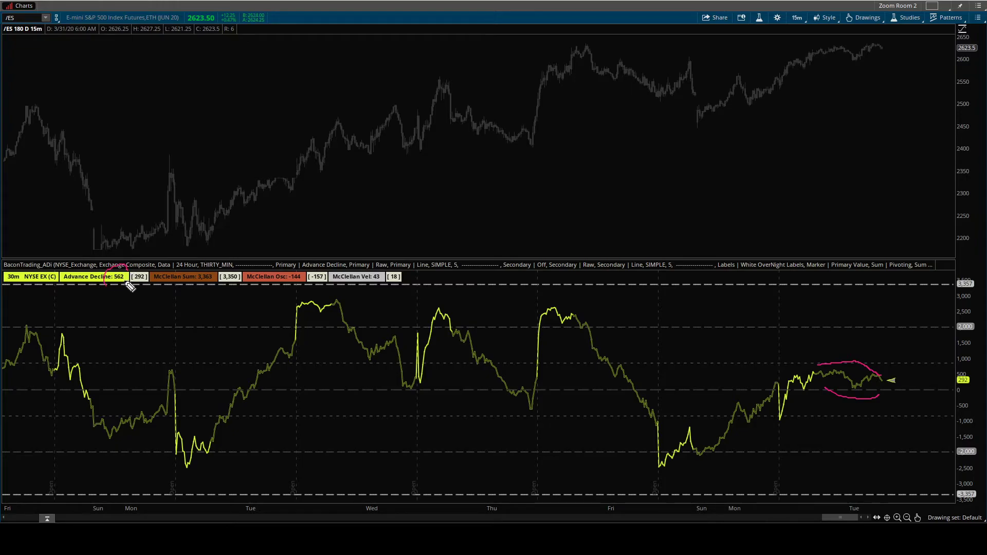
mouse_move(127, 271)
mouse_down()
mouse_move(148, 270)
mouse_move(103, 303)
mouse_up()
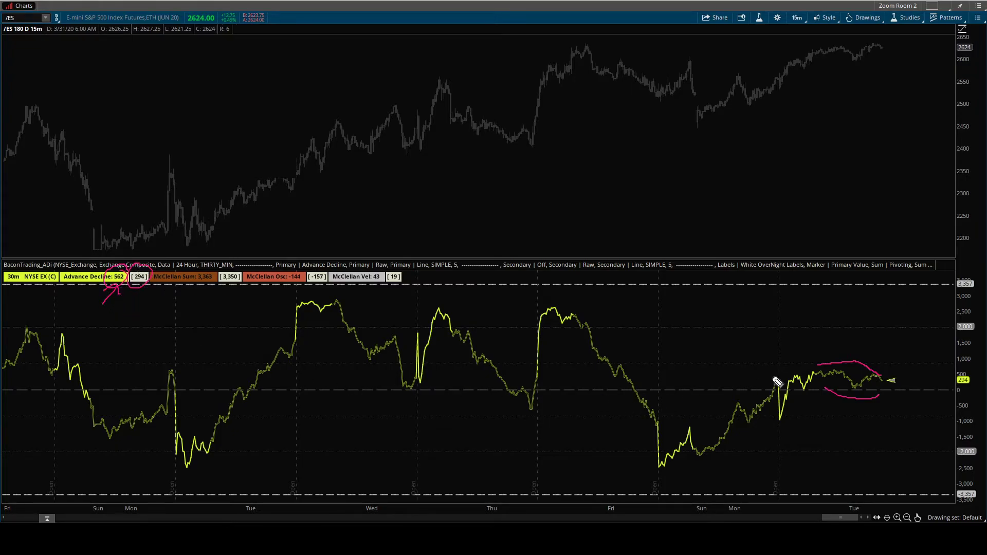
drag(816, 375, 818, 368)
Draw arcs linking the Advance Decline, McClellan Sum, Osc and Vel labels to their bracketed overnight values, and clear the annotations.
mouse_move(124, 288)
mouse_down()
mouse_move(123, 300)
mouse_move(136, 294)
mouse_up()
drag(199, 289, 227, 293)
mouse_move(310, 293)
mouse_down()
mouse_move(300, 291)
mouse_move(316, 293)
mouse_up()
drag(376, 292, 393, 291)
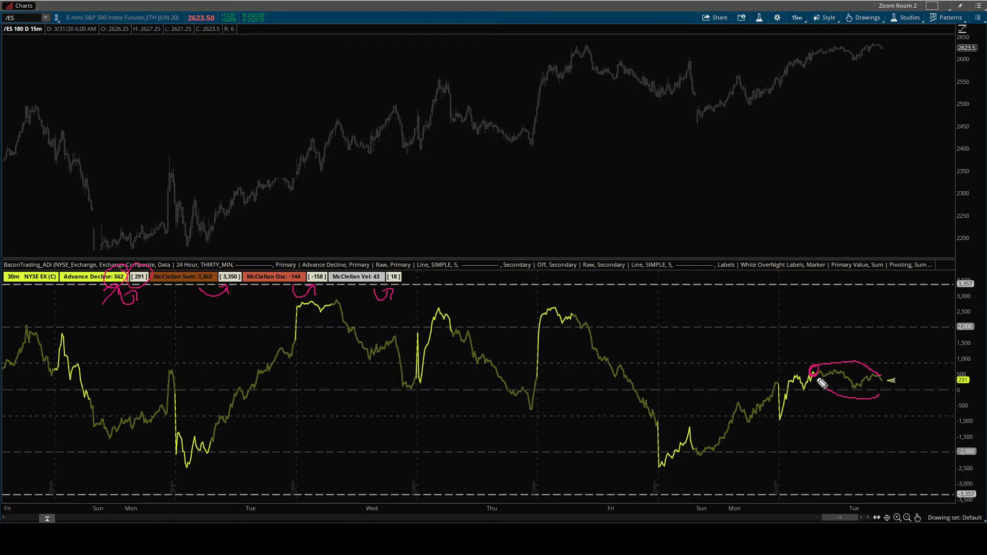
key(shift+F9)
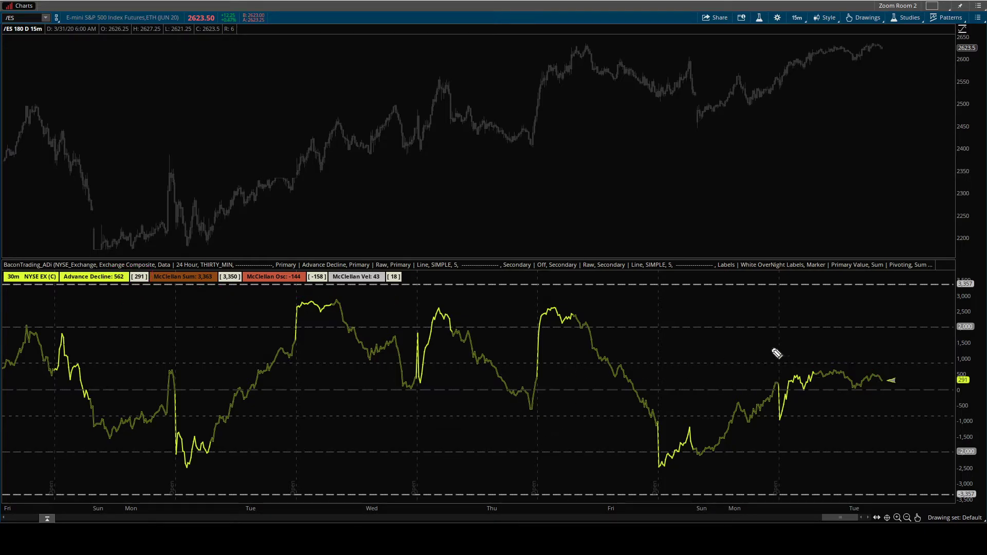
Draw an arrow at the current end of the Advance Decline line and mark each bracketed overnight value in the label row.
mouse_move(887, 365)
mouse_down()
mouse_move(892, 355)
mouse_move(897, 369)
mouse_up()
drag(135, 314, 136, 286)
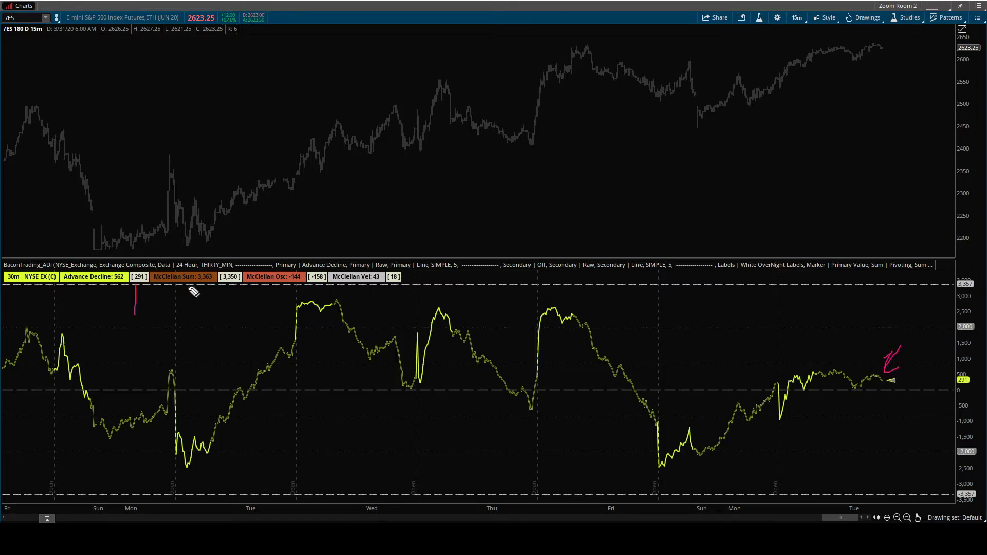
drag(232, 310, 231, 286)
drag(321, 302, 321, 286)
drag(395, 286, 394, 309)
Draw a falling line over the overnight Advance Decline and a rising line over the matching price stretch, and clear the annotations.
drag(827, 378, 886, 390)
drag(812, 55, 880, 42)
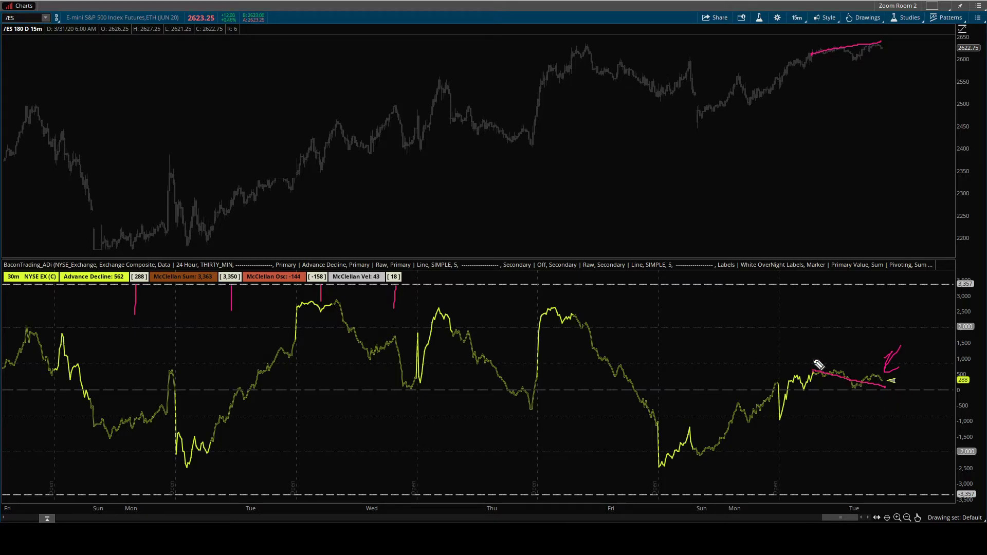
key(shift+F9)
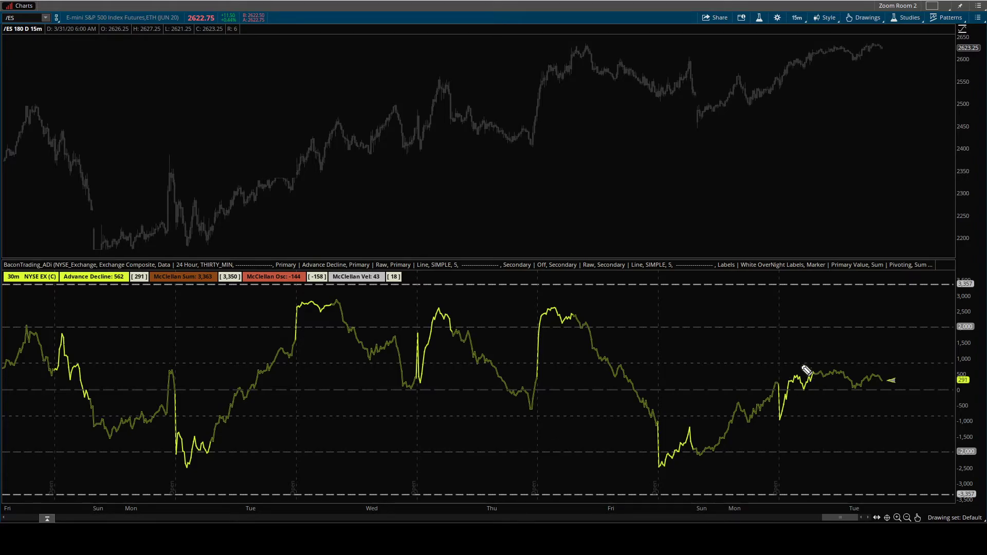
Underline the study's label row, review the primary plot options in the BaconTrading_ADi settings, and close them without changes.
drag(123, 284, 411, 288)
click(760, 17)
double_click(563, 216)
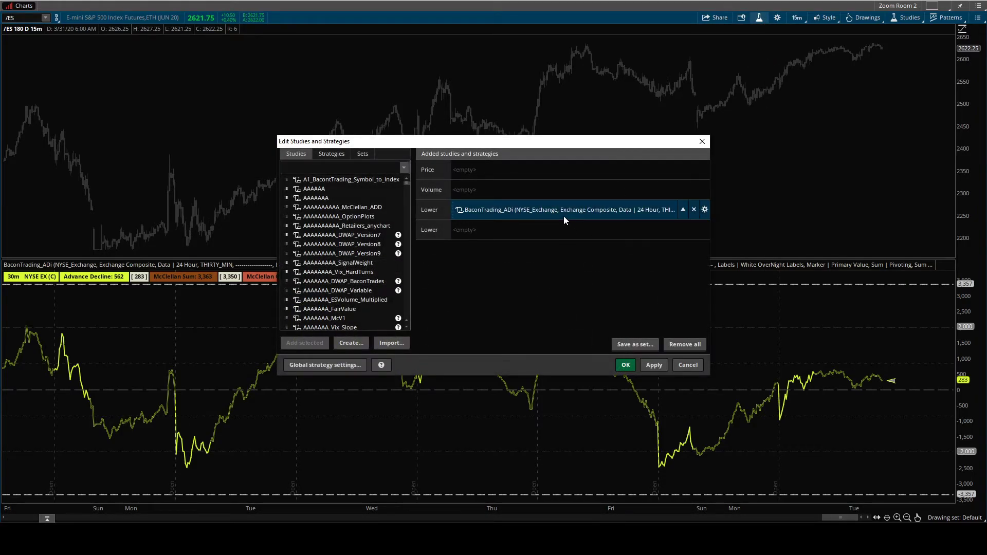
scroll(526, 212, down, 3)
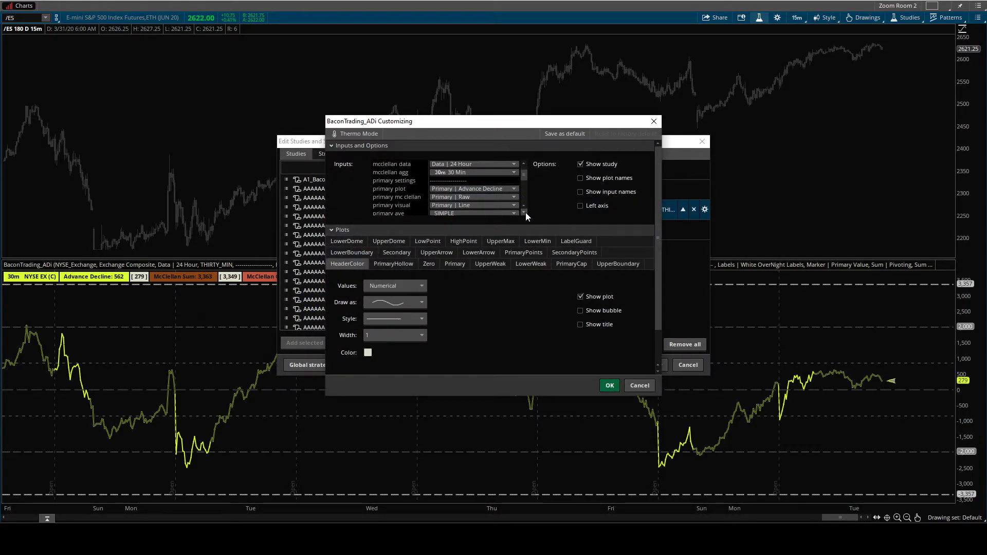
click(506, 172)
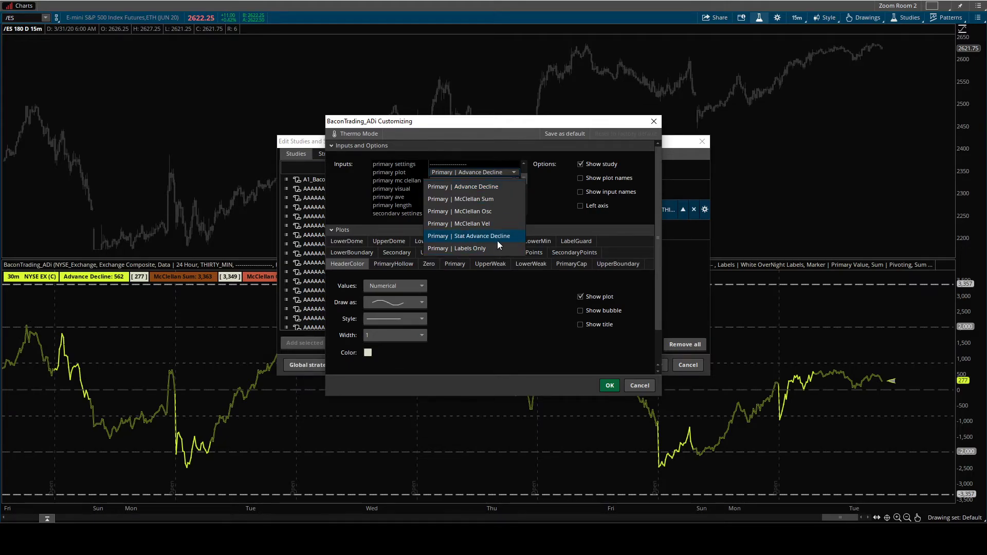
click(549, 230)
click(639, 386)
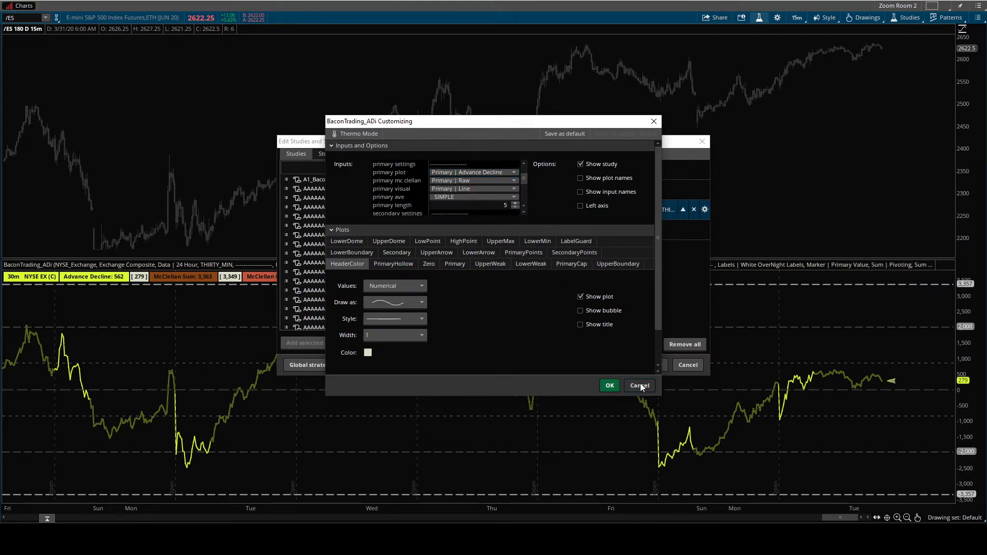
click(677, 368)
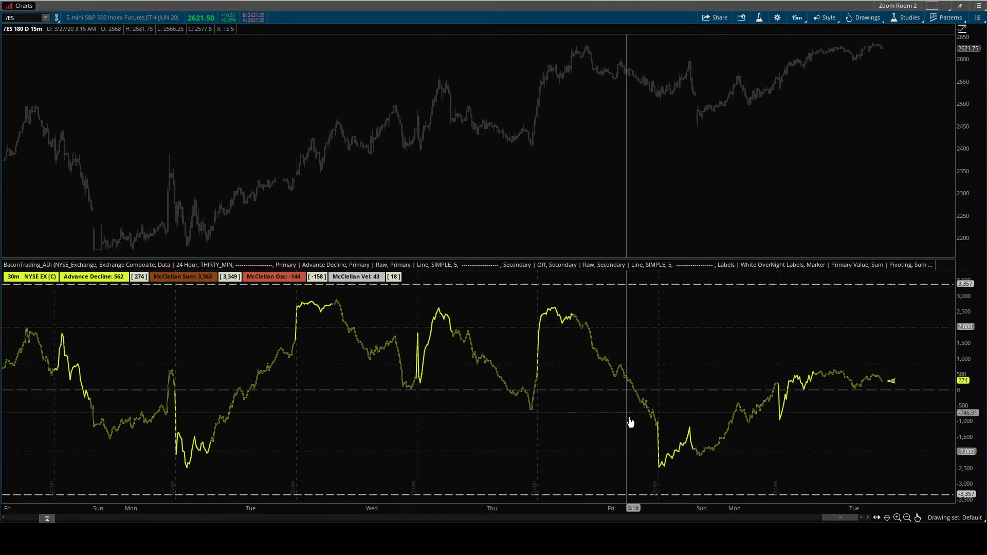
Set the BaconTrading_ADi study's primary plot to Stat Advance Decline and apply it to the chart.
click(760, 19)
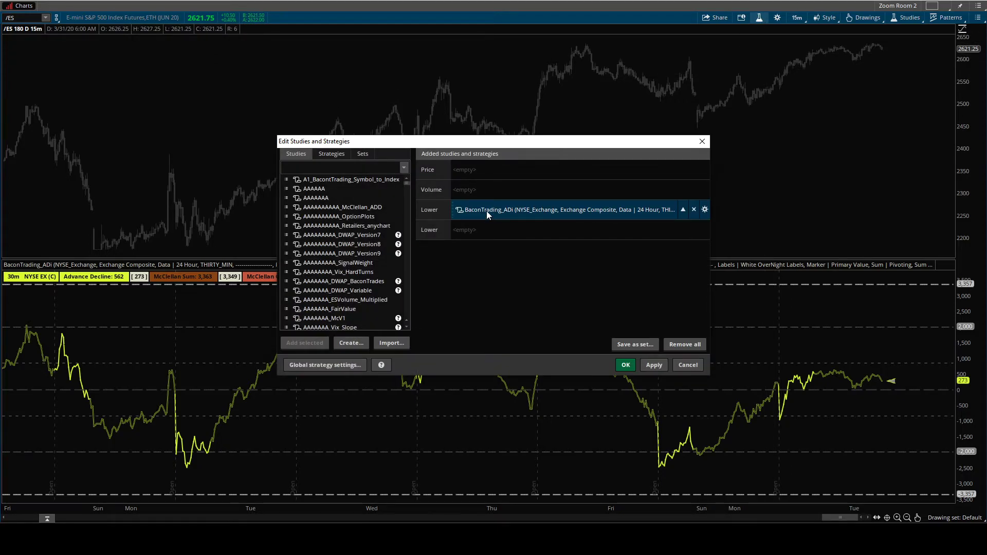
double_click(486, 211)
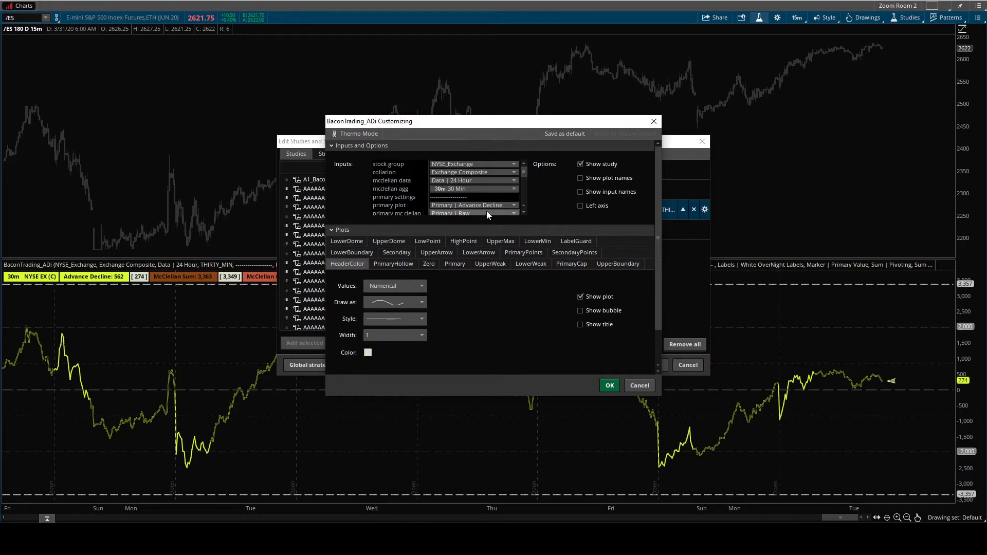
scroll(525, 209, down, 2)
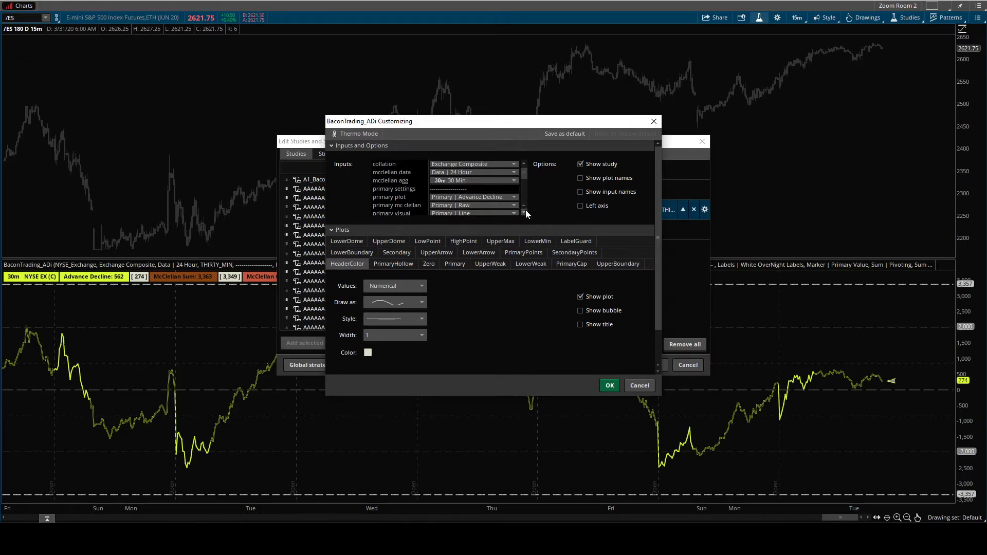
click(506, 191)
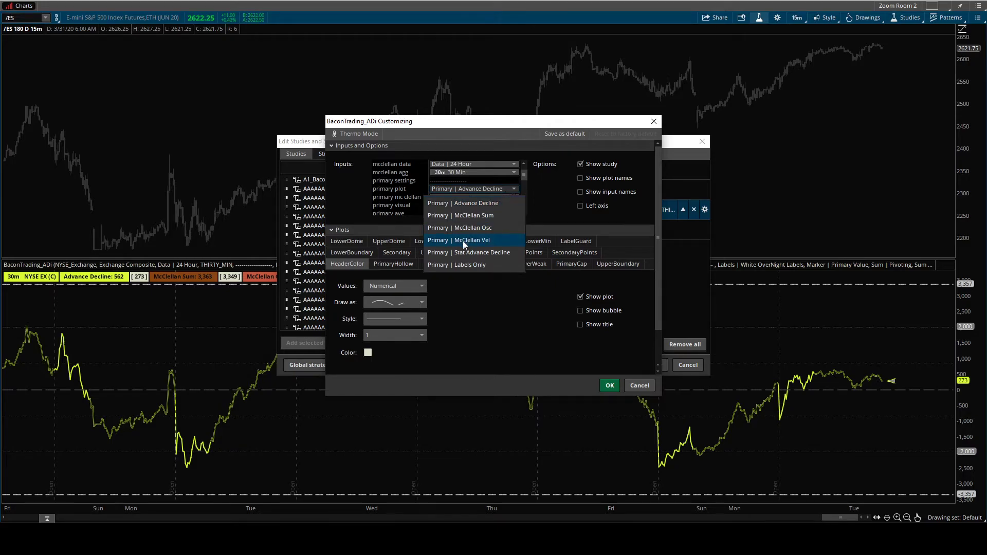
click(445, 253)
click(610, 387)
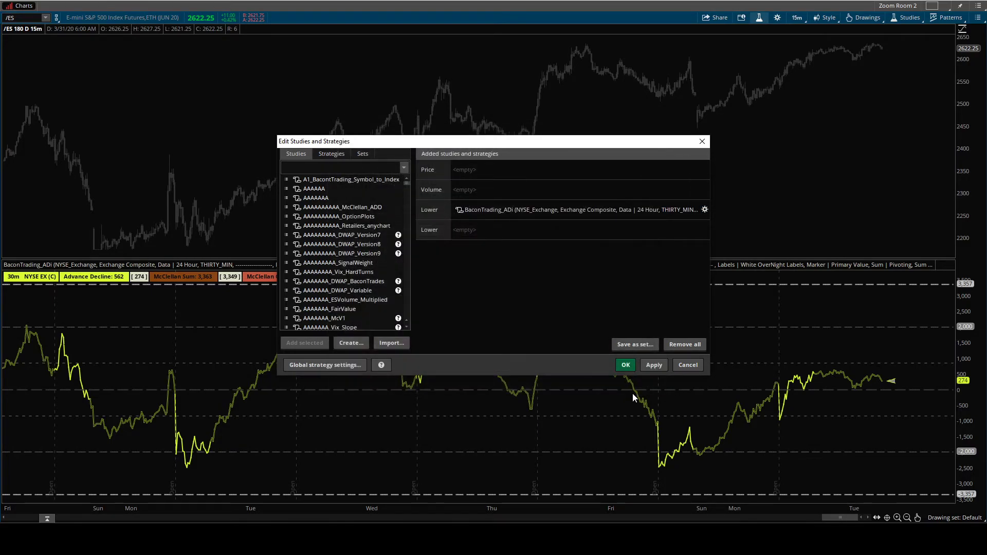
key(Return)
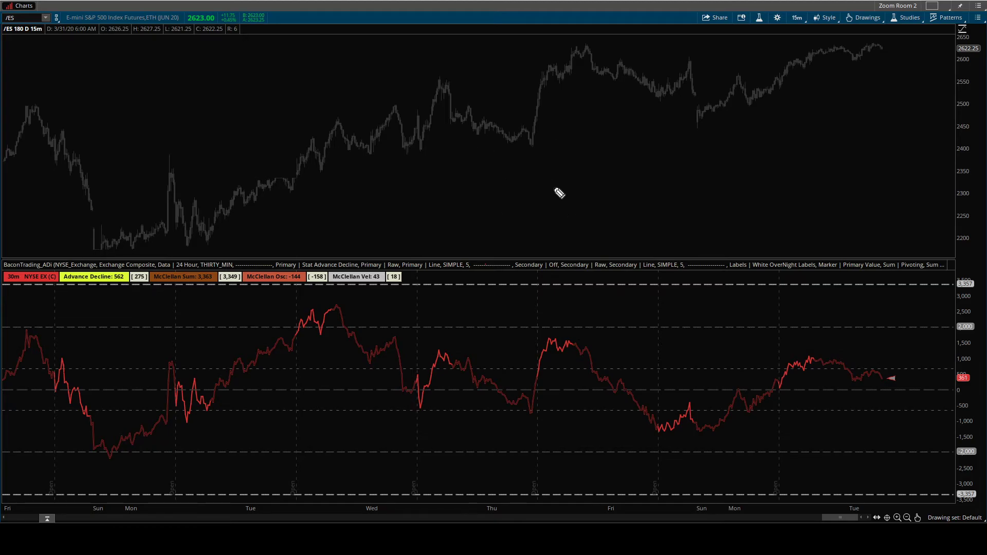
Draw two dots one above the other in the price area, labelling the upper one High and the lower one Low.
drag(564, 186, 562, 184)
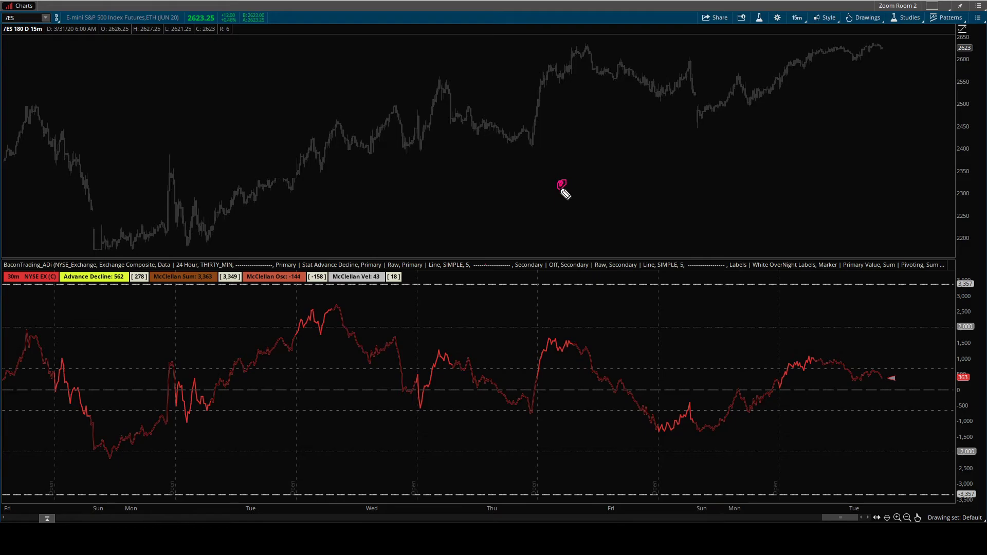
click(557, 109)
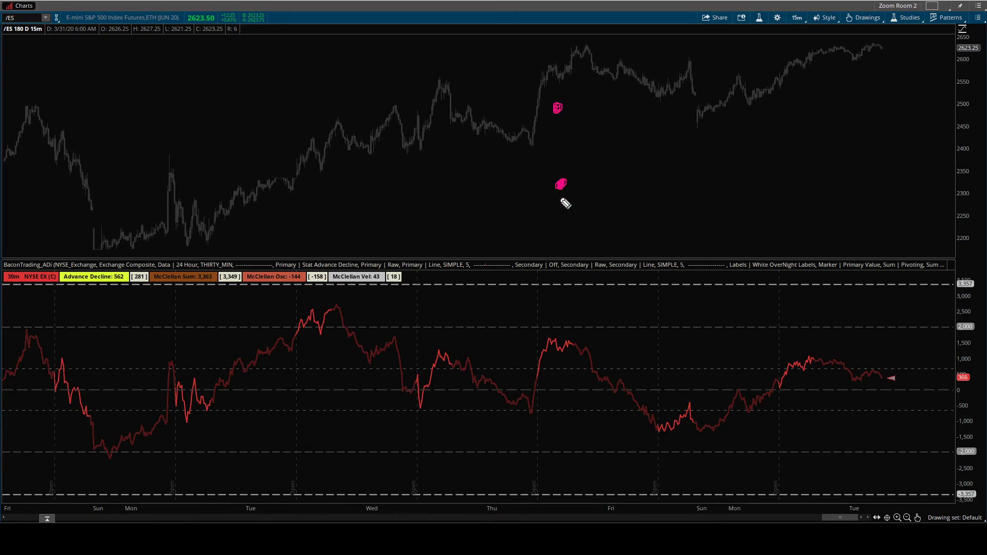
mouse_move(554, 208)
mouse_down()
mouse_move(571, 223)
mouse_move(586, 204)
mouse_up()
mouse_move(541, 87)
mouse_down()
mouse_move(546, 101)
mouse_move(555, 91)
mouse_up()
drag(557, 90, 601, 87)
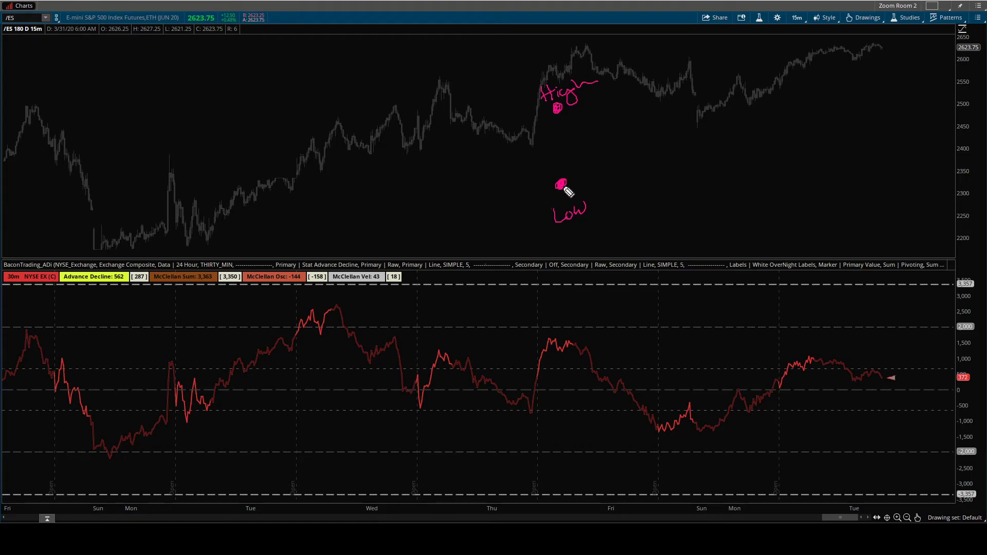
Sketch an oscillating path between the high and low dots, followed by an equals sign and a boxed ADD.
mouse_move(546, 169)
mouse_down()
mouse_move(558, 132)
mouse_move(569, 169)
mouse_move(587, 137)
mouse_move(631, 136)
mouse_up()
mouse_move(612, 148)
mouse_down()
mouse_move(672, 139)
mouse_move(689, 150)
mouse_move(694, 126)
mouse_move(689, 140)
mouse_move(634, 148)
mouse_up()
mouse_move(640, 119)
mouse_down()
mouse_move(653, 148)
mouse_move(716, 149)
mouse_move(641, 110)
mouse_move(643, 167)
mouse_up()
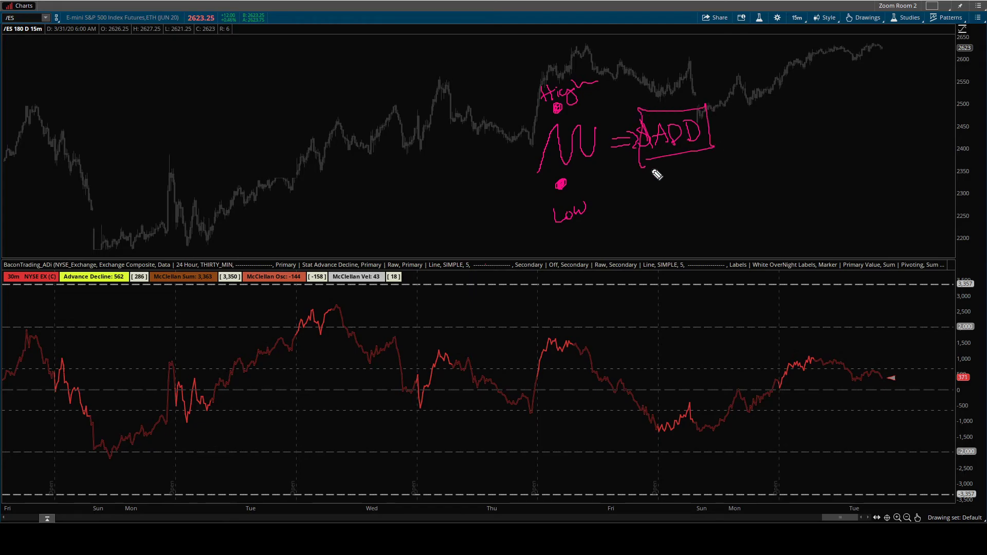
Mark the upper and lower 3,357 boundaries near the value axis and underline the Advance Decline label.
drag(955, 291, 957, 306)
drag(952, 478, 957, 495)
drag(80, 283, 132, 281)
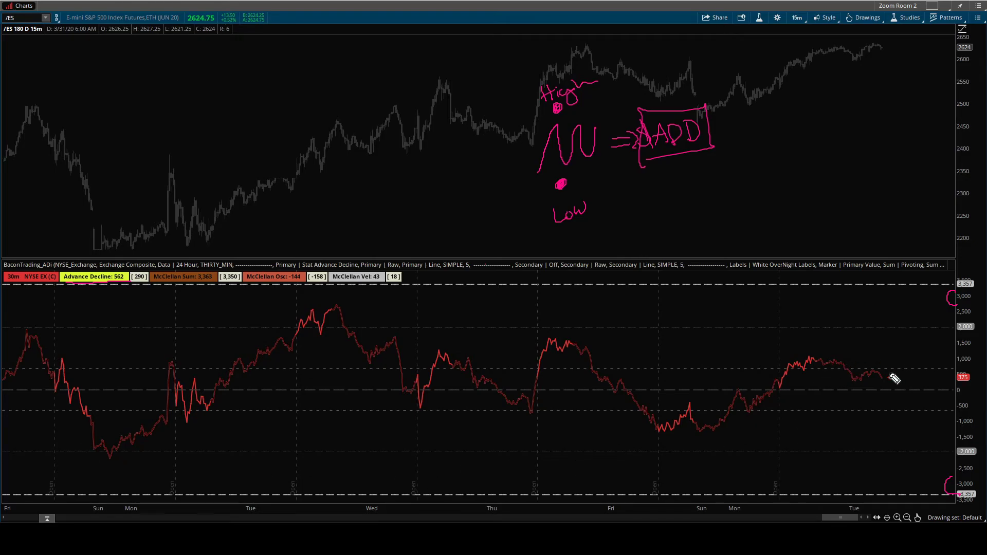
Circle the latest stretch of the Stat Advance Decline line and its current value on the axis, and clear the annotations.
drag(890, 375, 886, 371)
drag(976, 383, 969, 382)
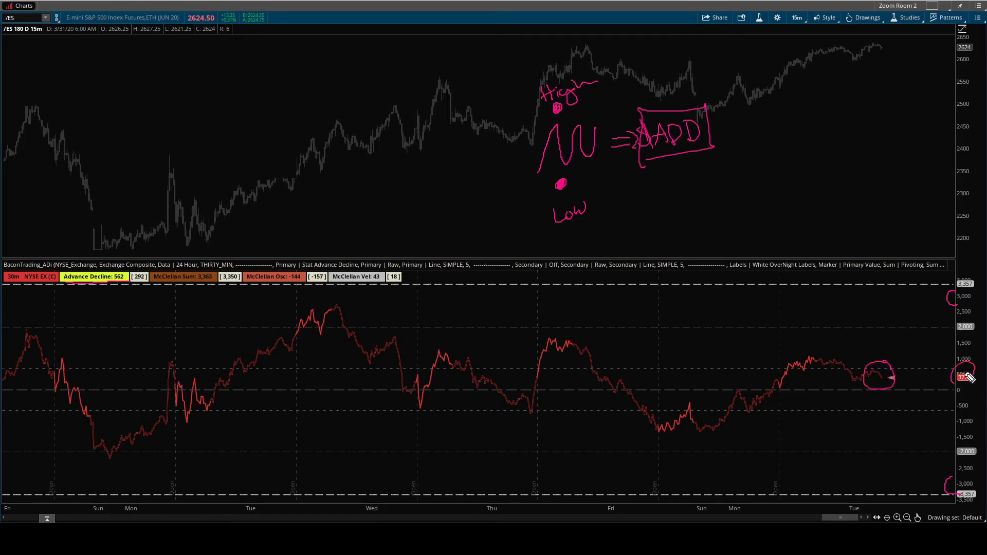
drag(897, 389, 861, 386)
key(shift+F9)
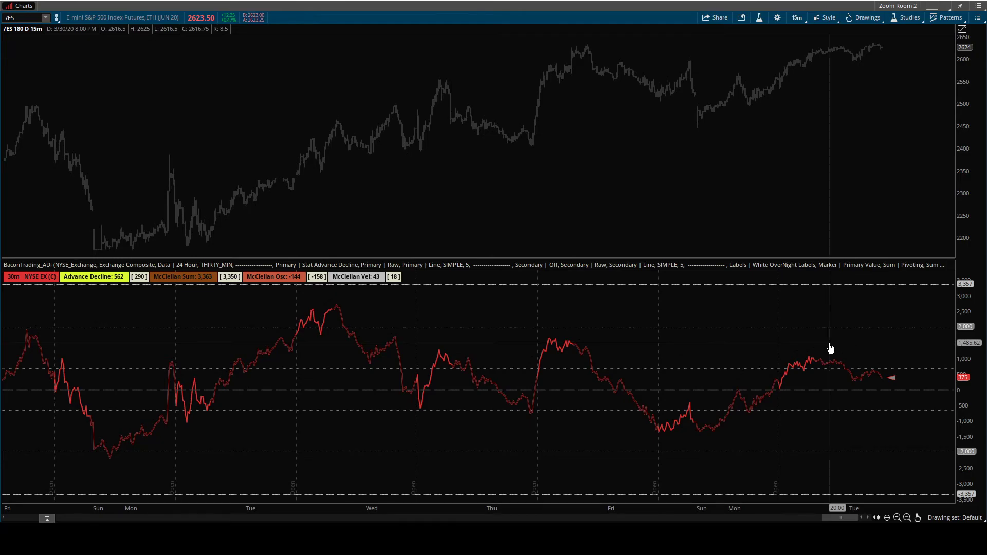
Show the late February to mid-March history and circle the 3,357 and -3,357 boundary values on the axis.
mouse_move(356, 510)
mouse_down()
mouse_move(543, 510)
mouse_move(358, 509)
mouse_up()
drag(562, 506, 740, 508)
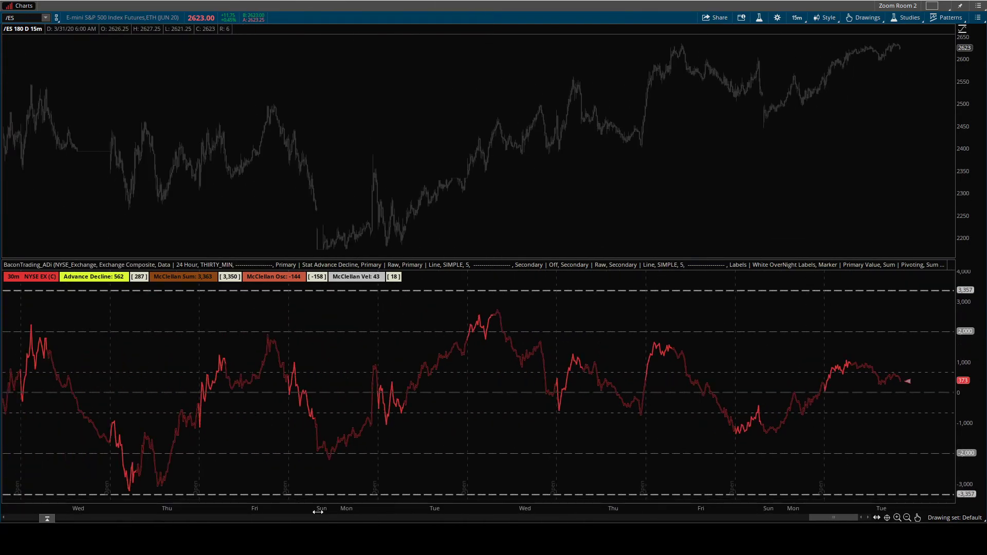
drag(260, 510, 786, 522)
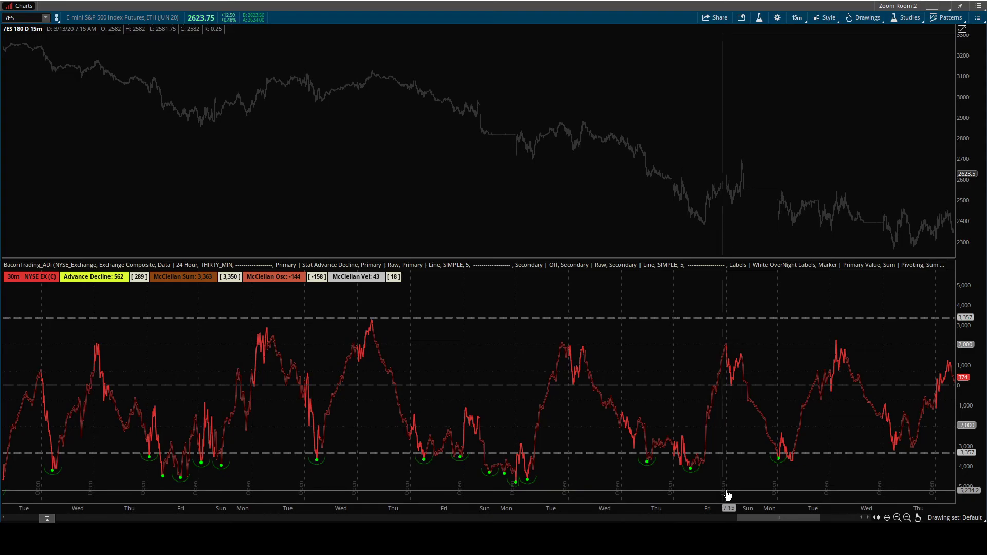
drag(766, 522, 746, 521)
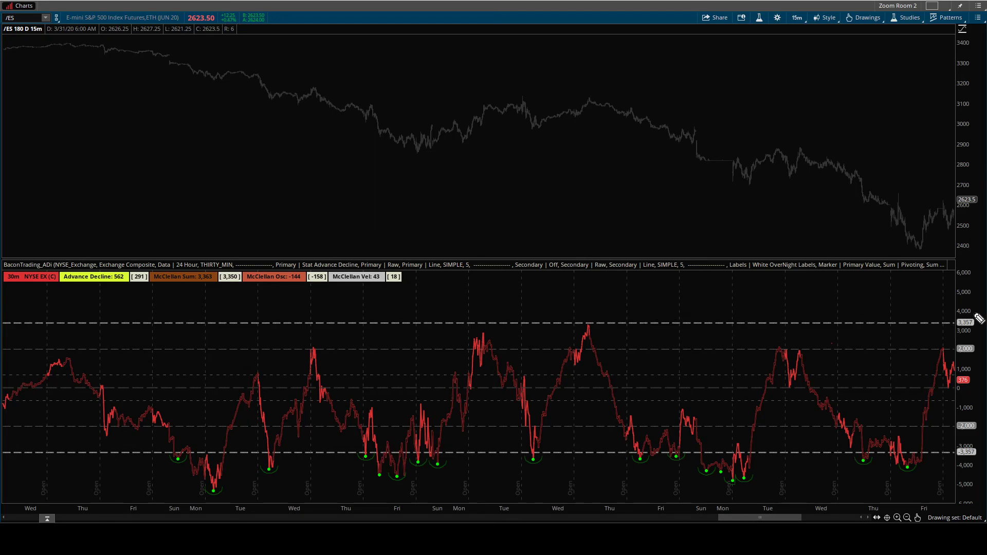
mouse_move(978, 319)
mouse_down()
mouse_move(948, 323)
mouse_move(973, 316)
mouse_up()
drag(980, 448, 977, 450)
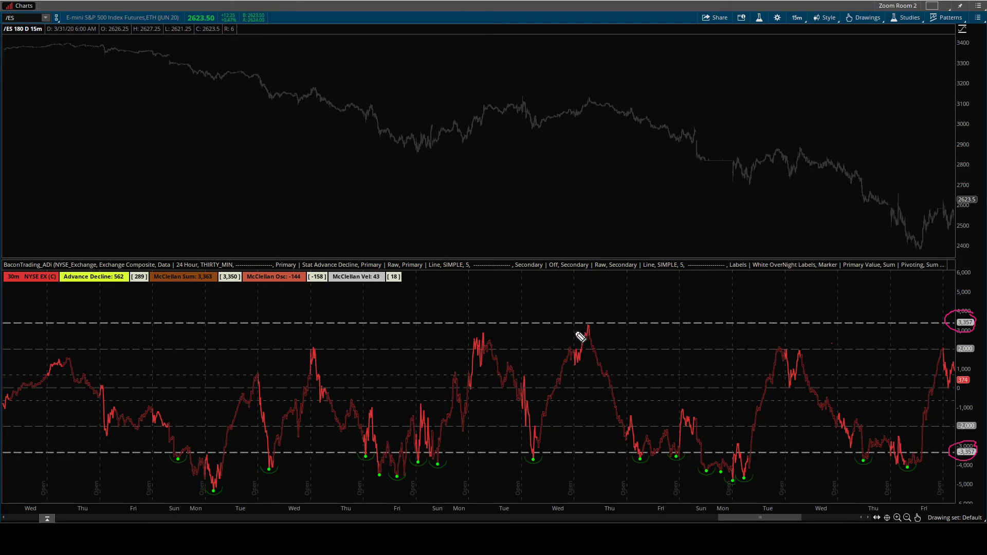
Mark the peak near the upper boundary with a downward arrow, the matching price top and the lows below the lower boundary, and clear the annotations.
drag(576, 330, 599, 329)
drag(519, 184, 620, 247)
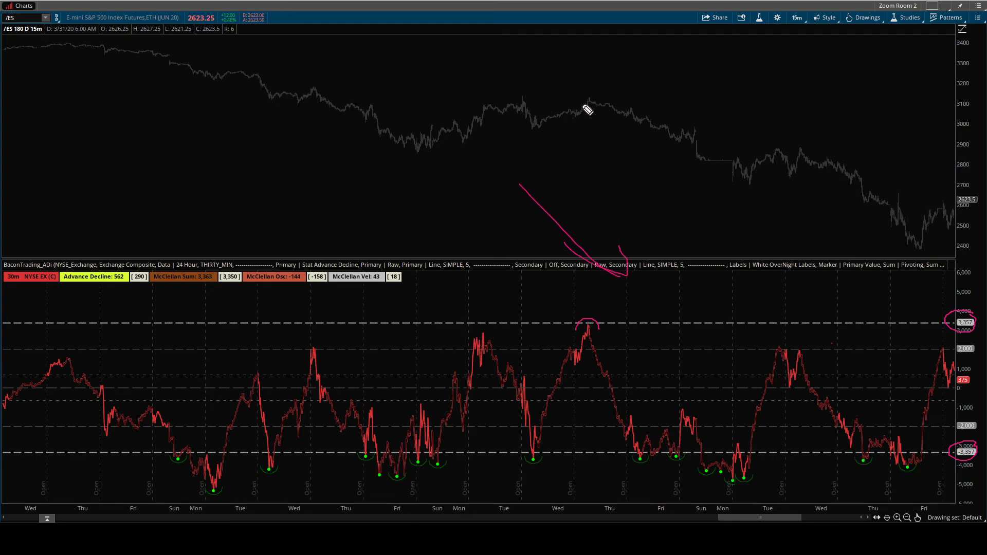
mouse_move(589, 90)
mouse_down()
mouse_move(606, 110)
mouse_move(599, 91)
mouse_up()
mouse_move(154, 458)
mouse_down()
mouse_move(168, 469)
mouse_move(324, 493)
mouse_move(562, 512)
mouse_move(777, 508)
mouse_move(789, 494)
mouse_up()
key(shift+F9)
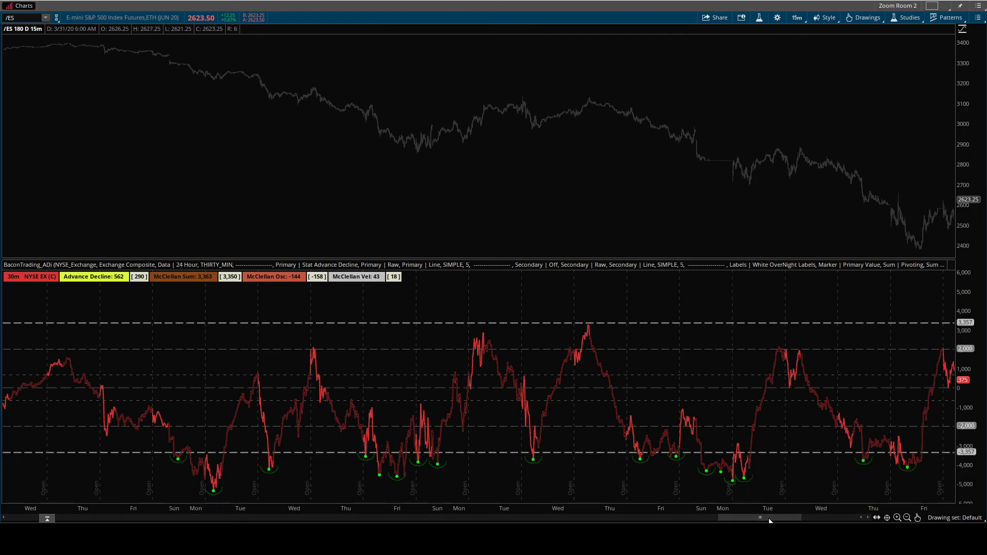
In the late January data, mark the lows below -3,357 and the matching price bottoms and rebounds, and clear the annotations.
drag(756, 518, 639, 516)
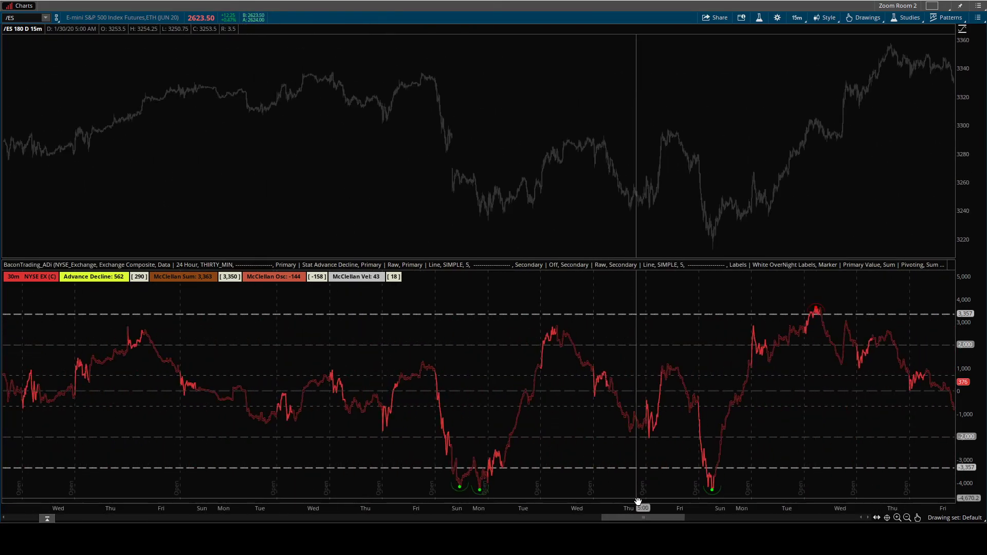
key(F9)
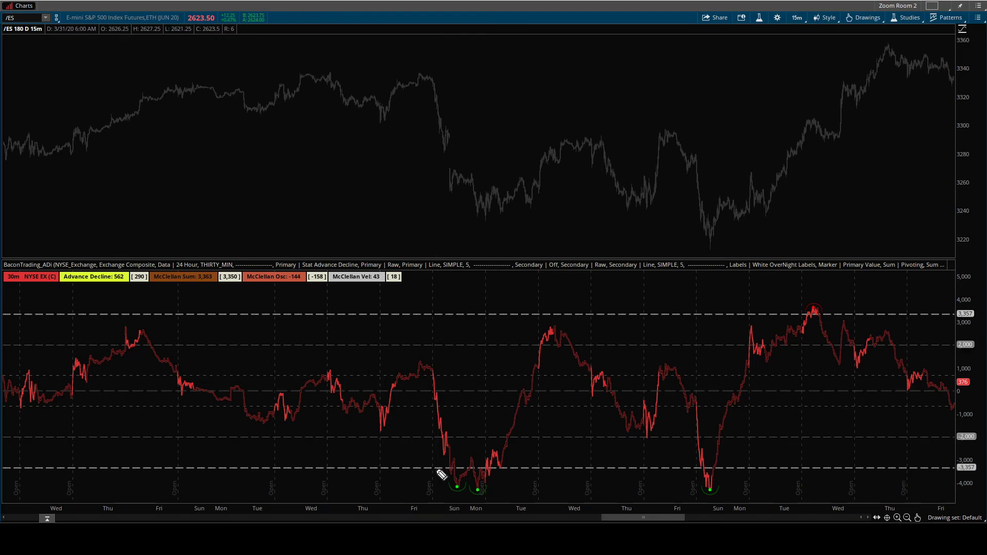
drag(438, 489, 492, 482)
mouse_move(442, 172)
mouse_down()
mouse_move(478, 211)
mouse_move(507, 214)
mouse_move(586, 173)
mouse_move(603, 193)
mouse_up()
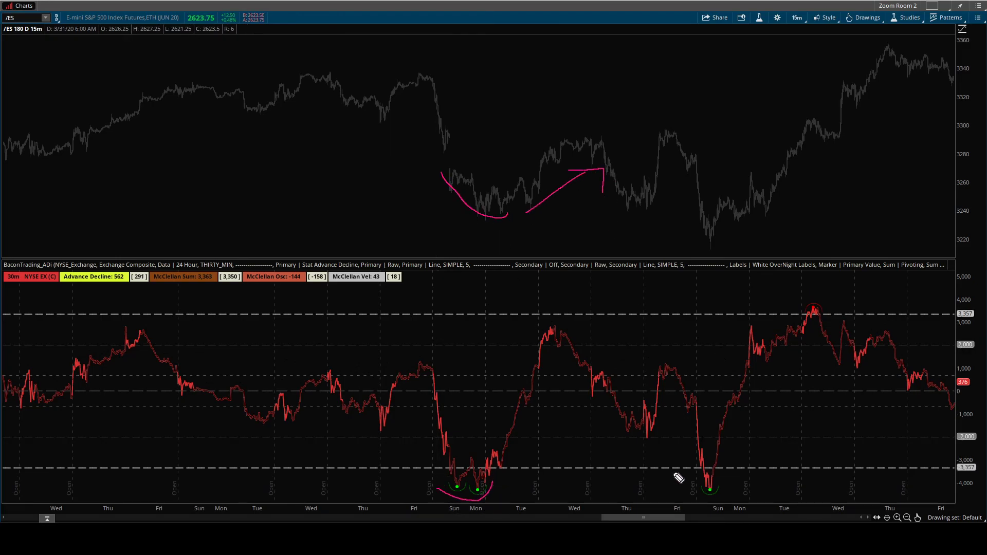
mouse_move(692, 485)
mouse_down()
mouse_move(728, 489)
mouse_move(739, 469)
mouse_up()
drag(711, 250, 801, 172)
key(ctrl+shift+6)
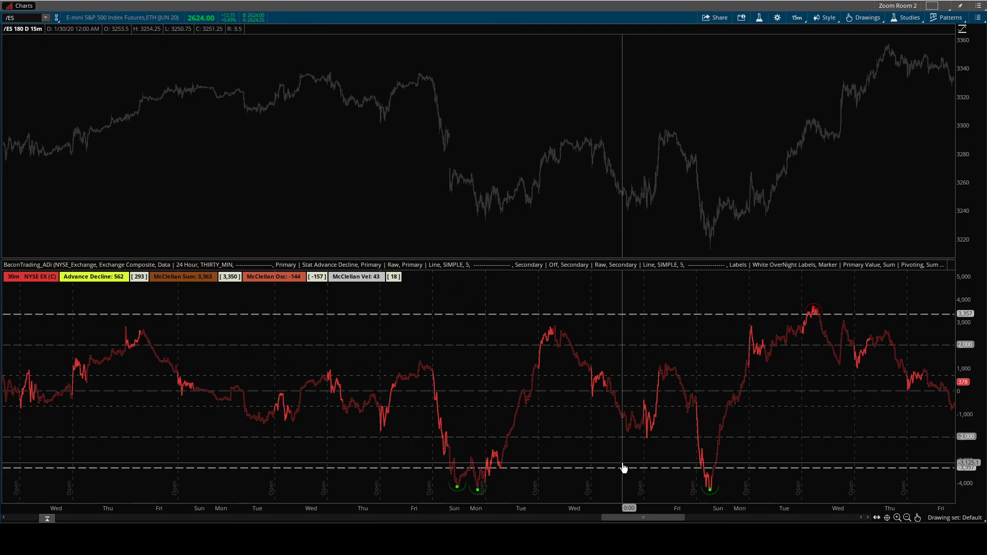
Return to the latest data, look through the BaconTrading_ADi study's inputs, and close the settings without changes.
drag(640, 521, 813, 519)
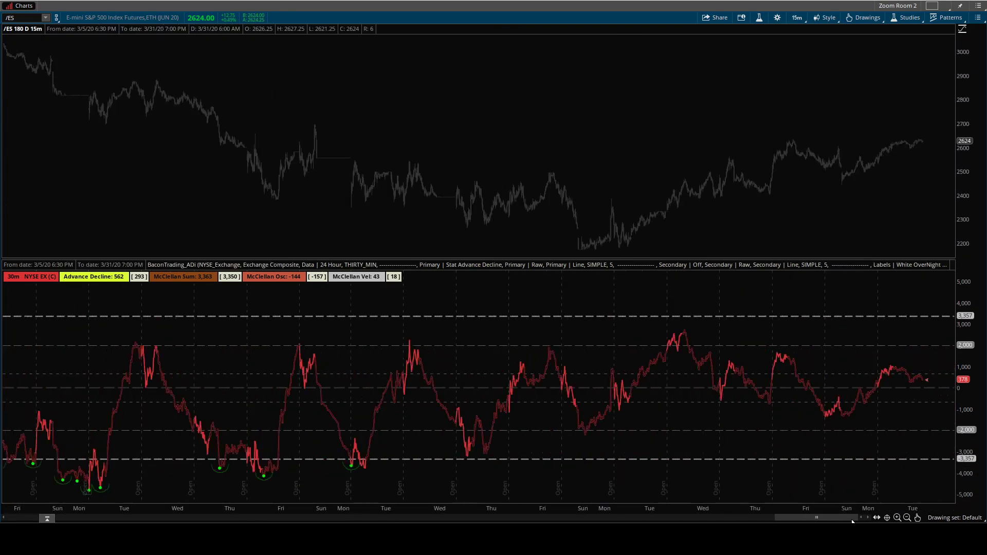
click(759, 18)
double_click(572, 210)
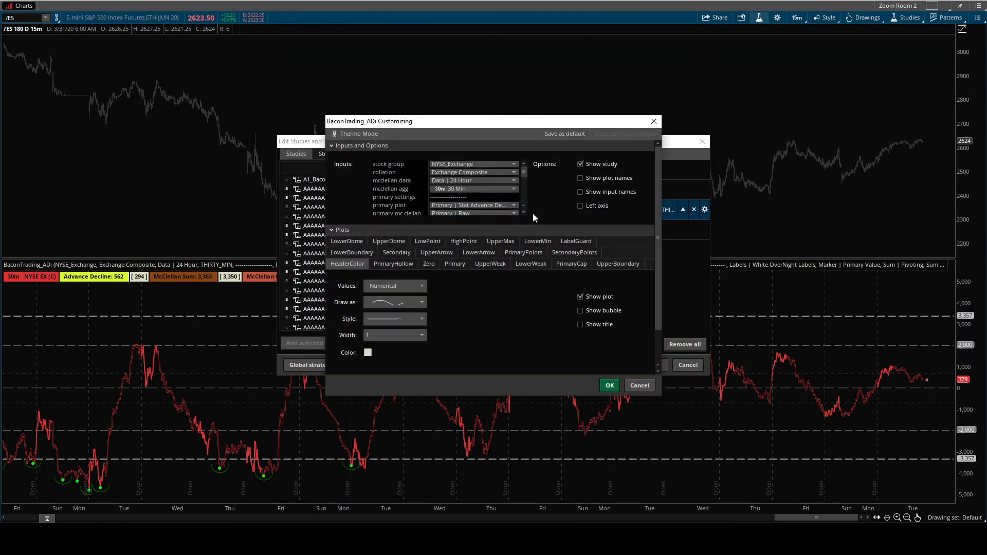
mouse_move(524, 181)
mouse_down()
mouse_move(526, 203)
mouse_move(528, 168)
mouse_up()
click(645, 386)
click(679, 366)
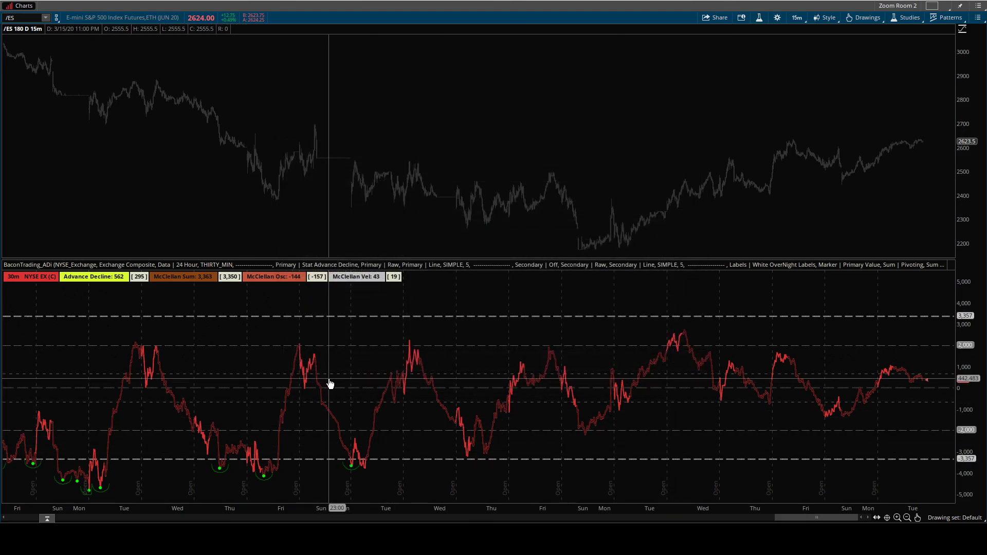